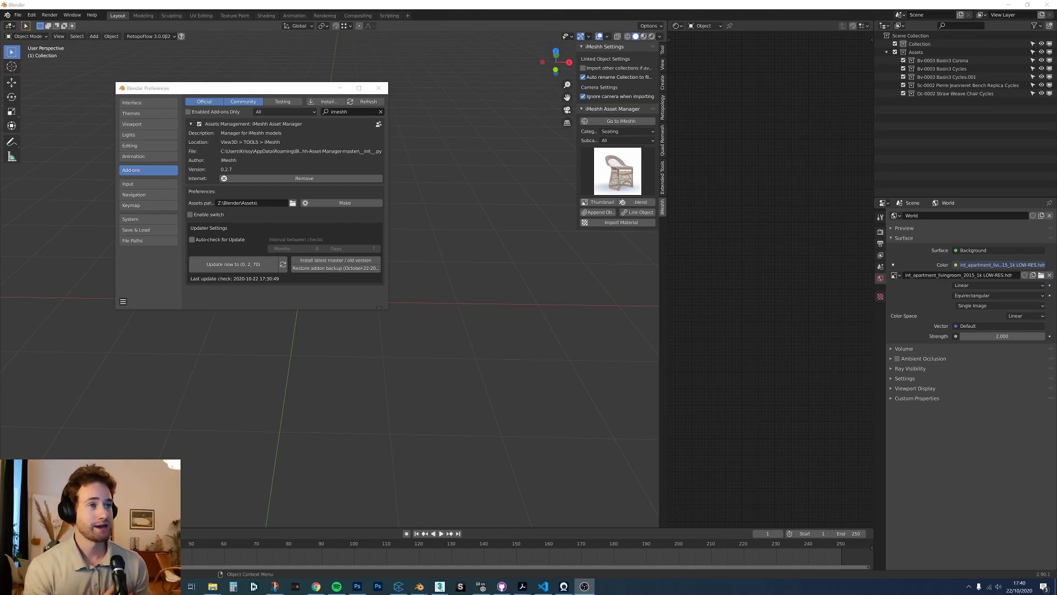
Check the iMeshh Asset Manager add-on for updates and shift the preferences window aside.
left_click(249, 264)
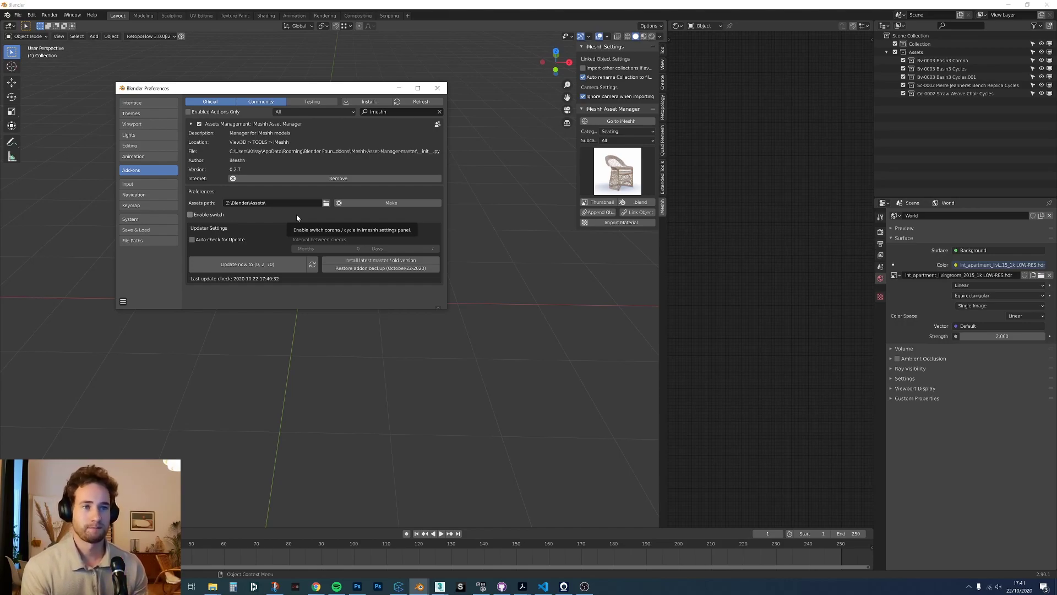
left_click_drag(264, 88, 252, 95)
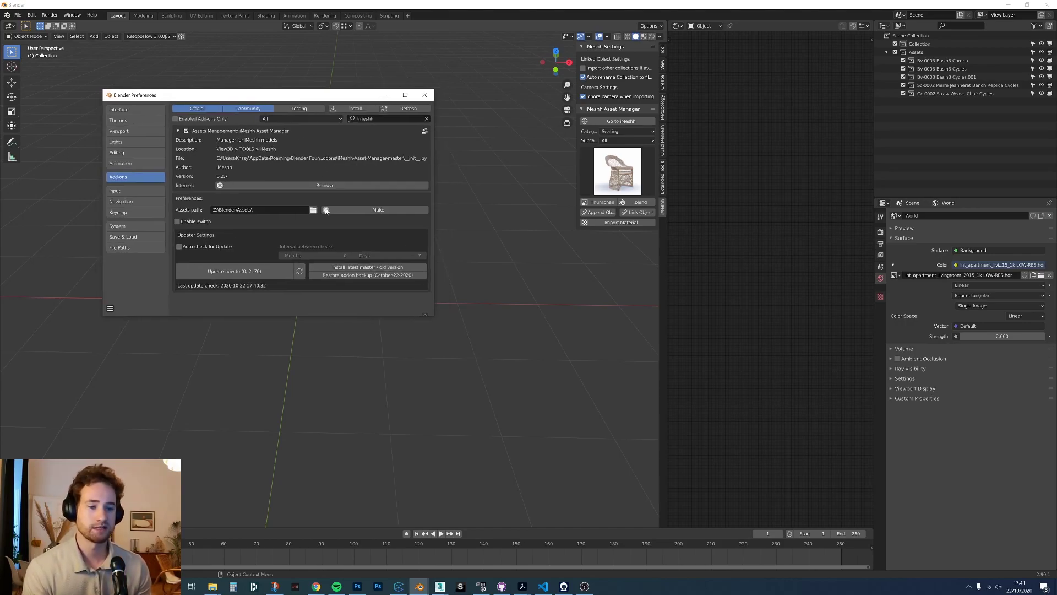
Switch to File Explorer and go up to the Z:\Blender\Assets folder, keeping the add-on preferences in view.
mouse_move(212, 585)
left_click(253, 550)
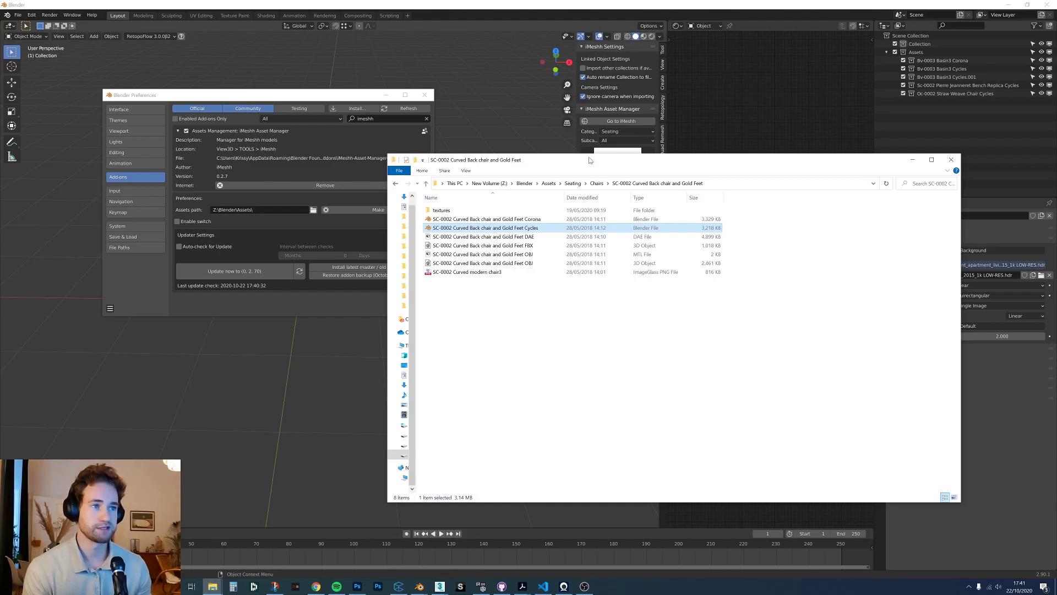
left_click_drag(567, 162, 602, 163)
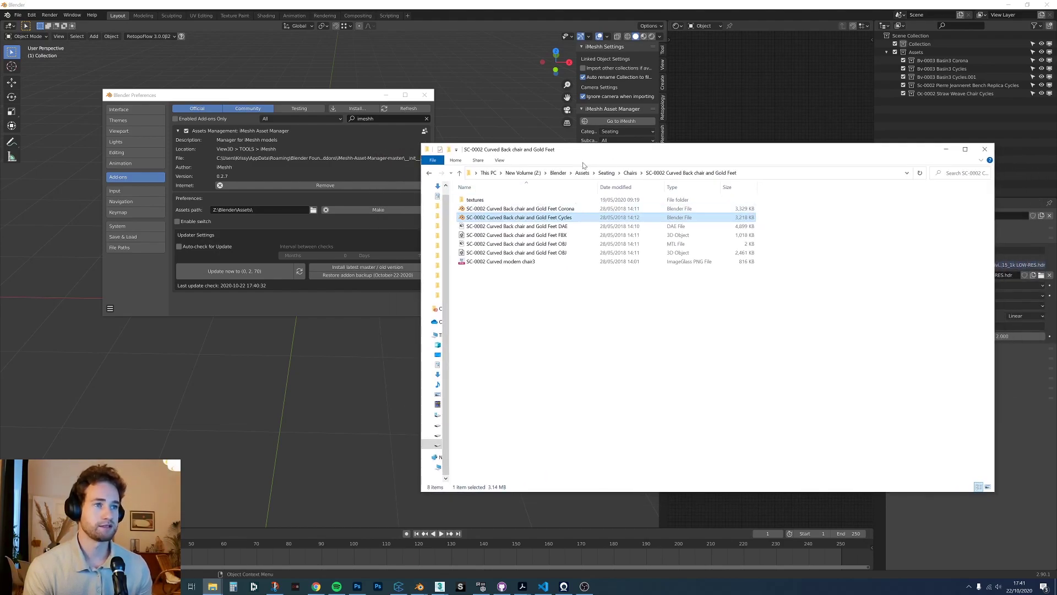
left_click(582, 173)
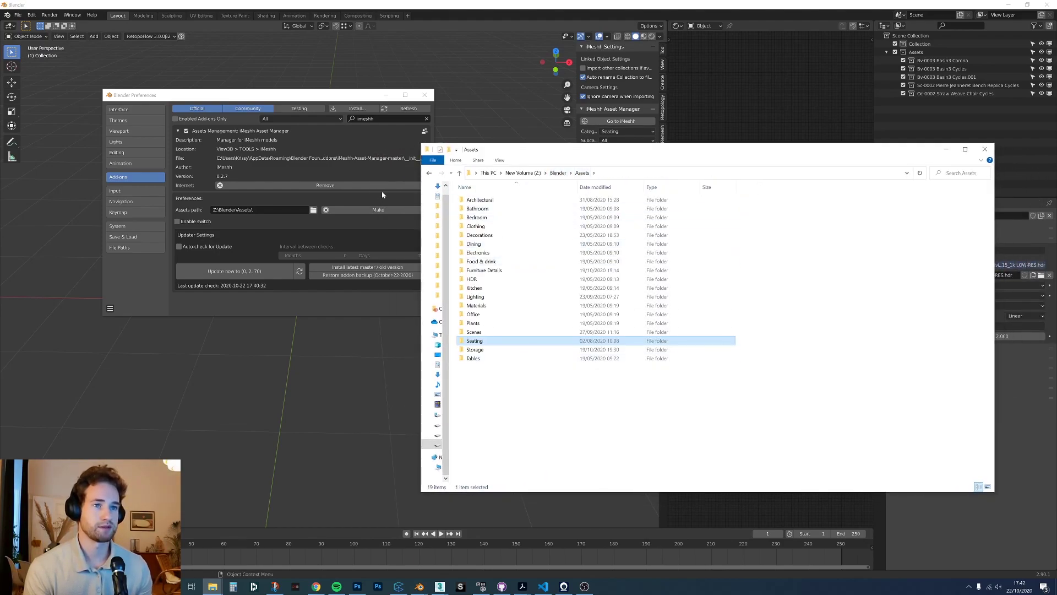
Browse the add-on's assets path without changing it, and shift the File Explorer window clear of the preferences.
left_click(312, 210)
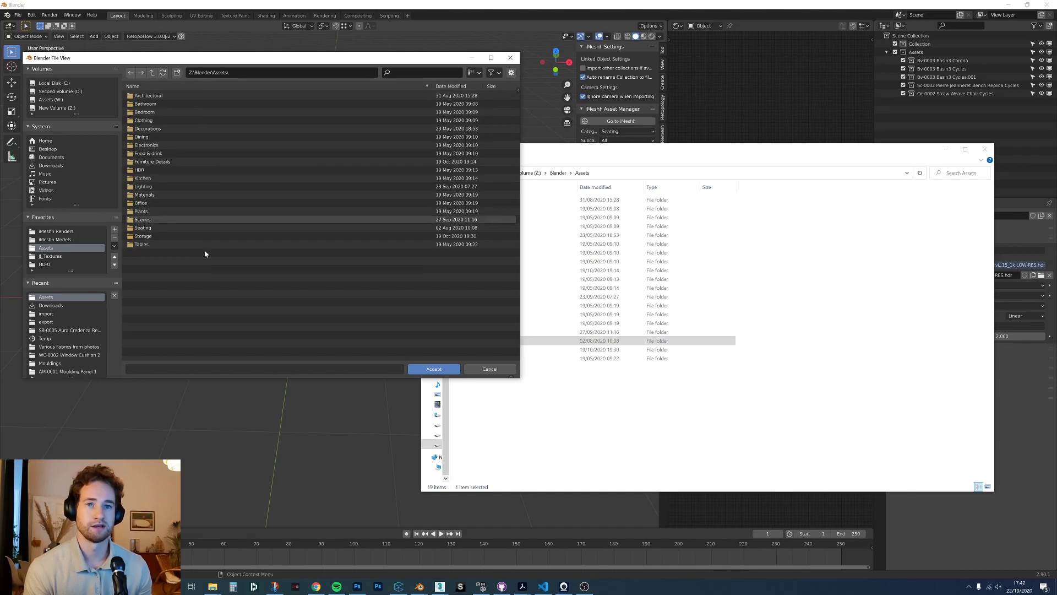
left_click(489, 369)
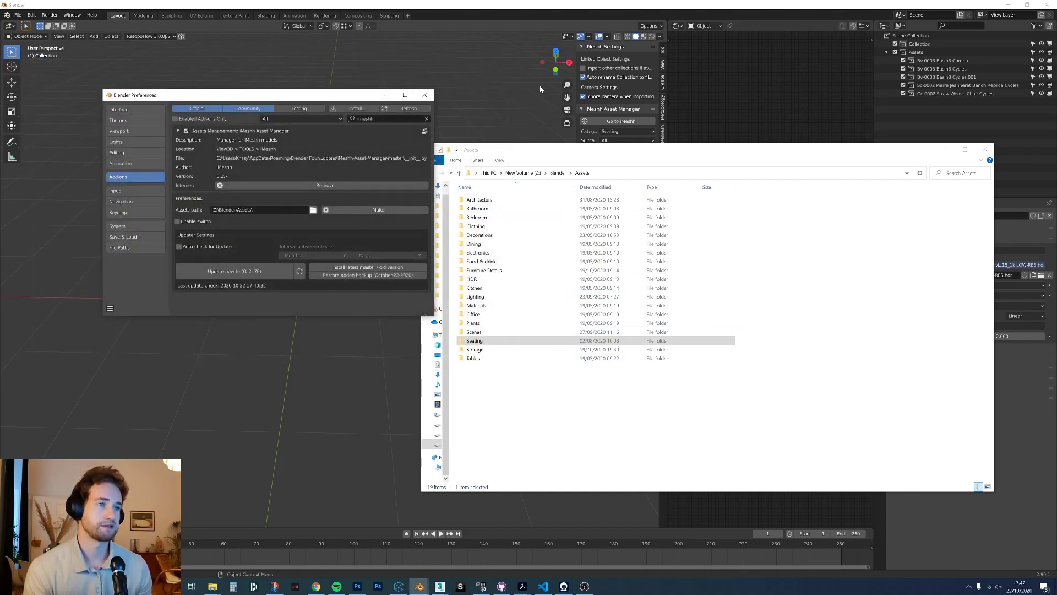
left_click_drag(547, 157, 685, 171)
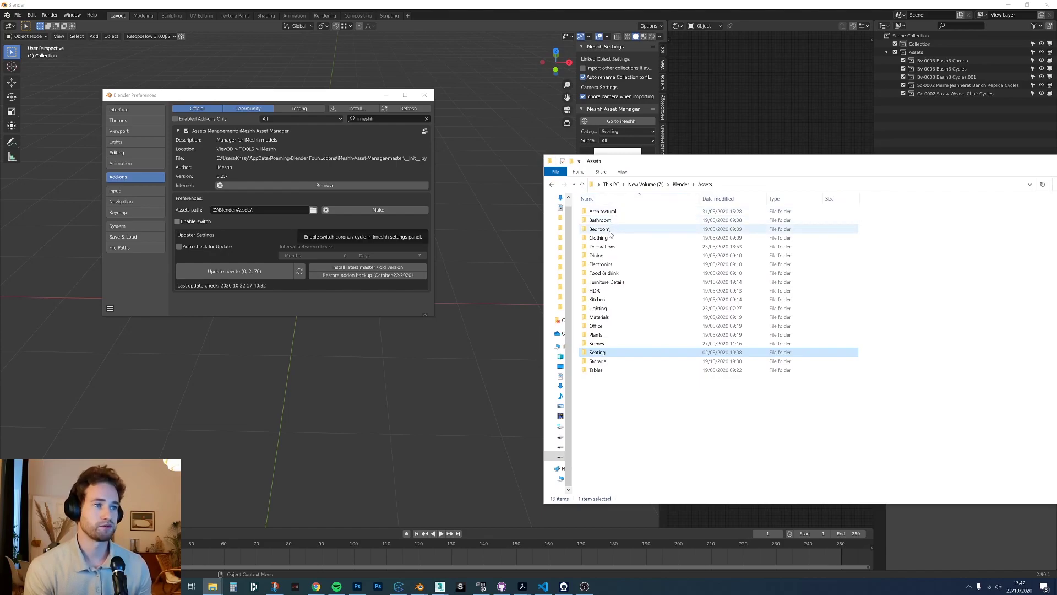
Compare the asset manager's category list and Seating subcategories with the folders on disk, opening the Architectural folder.
left_click(623, 133)
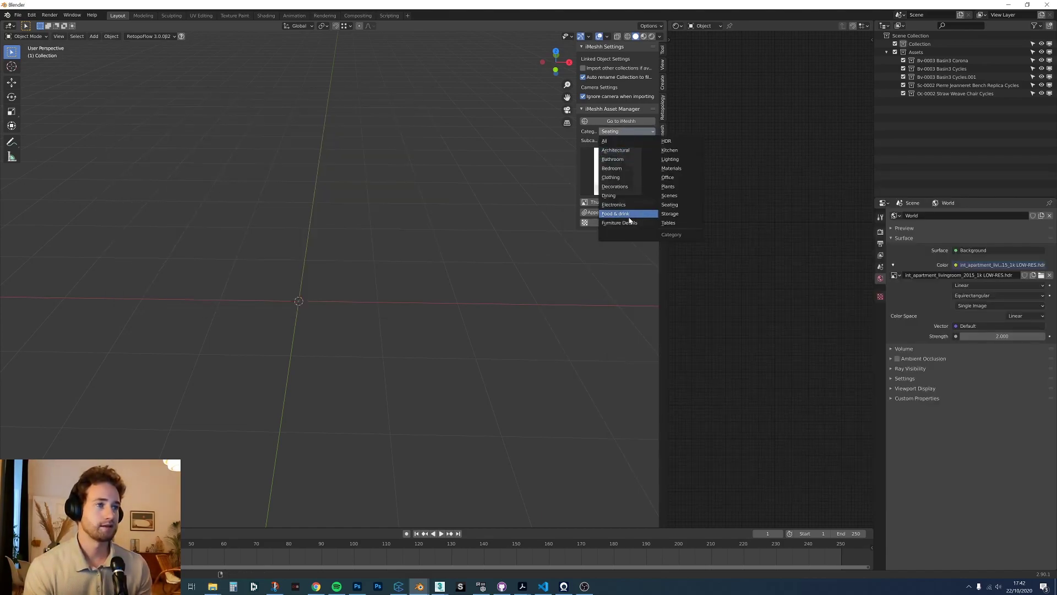
left_click(670, 205)
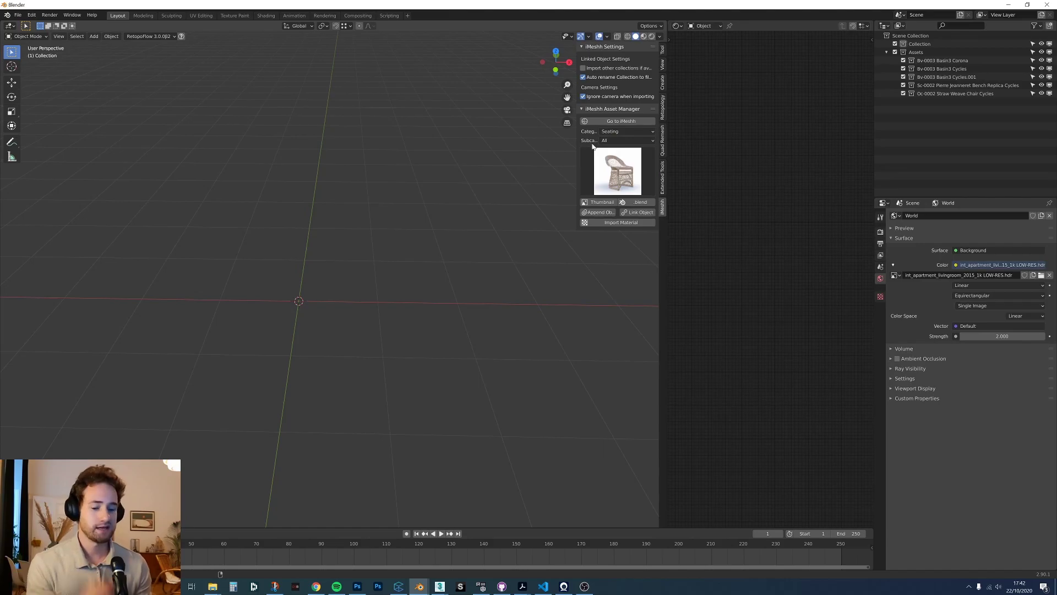
key("alt+Tab")
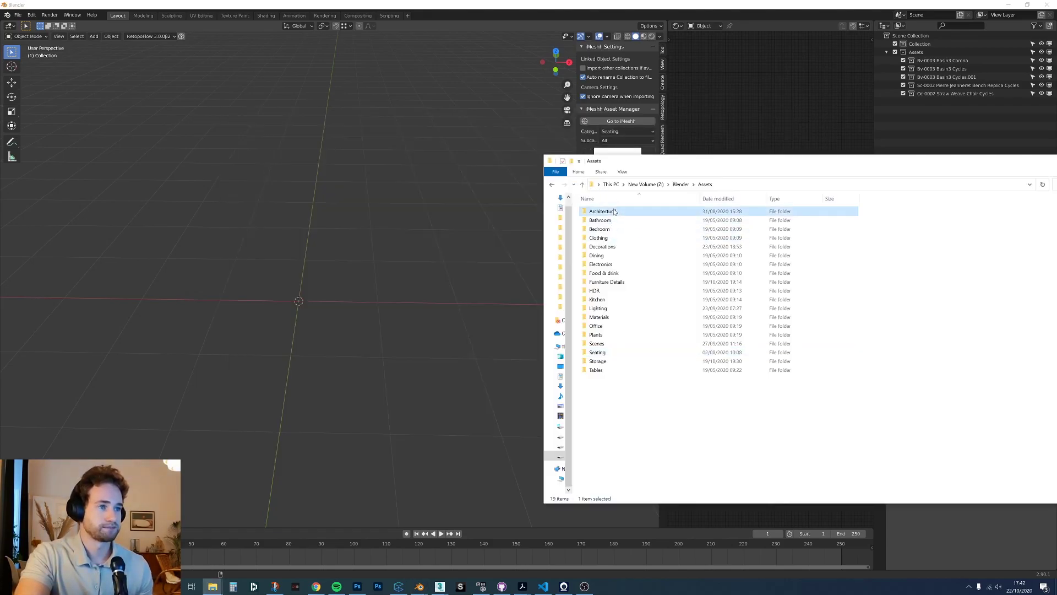
double_click(606, 212)
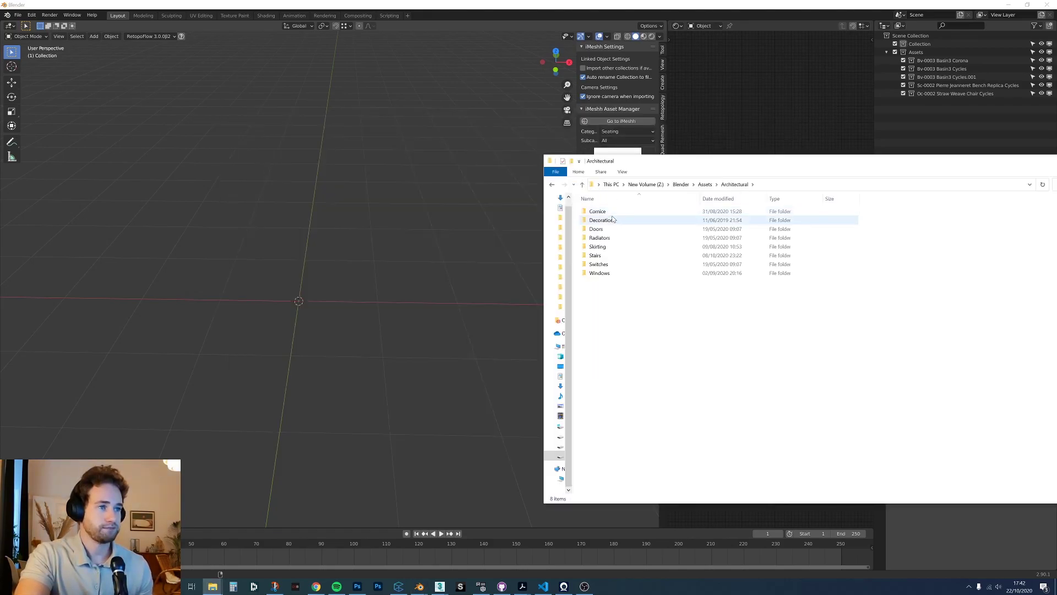
left_click(628, 139)
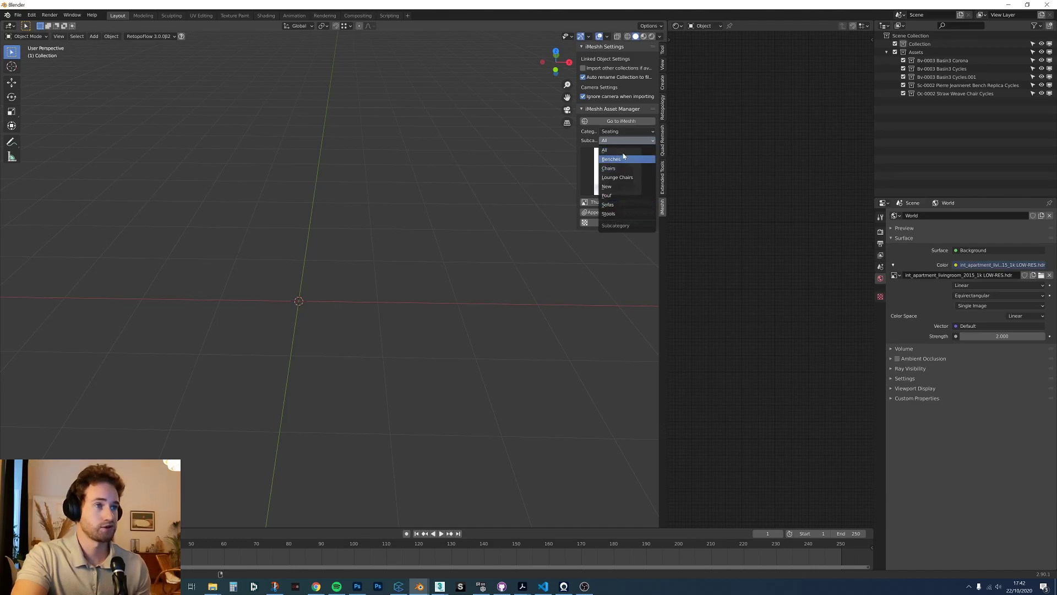
key("alt+Tab")
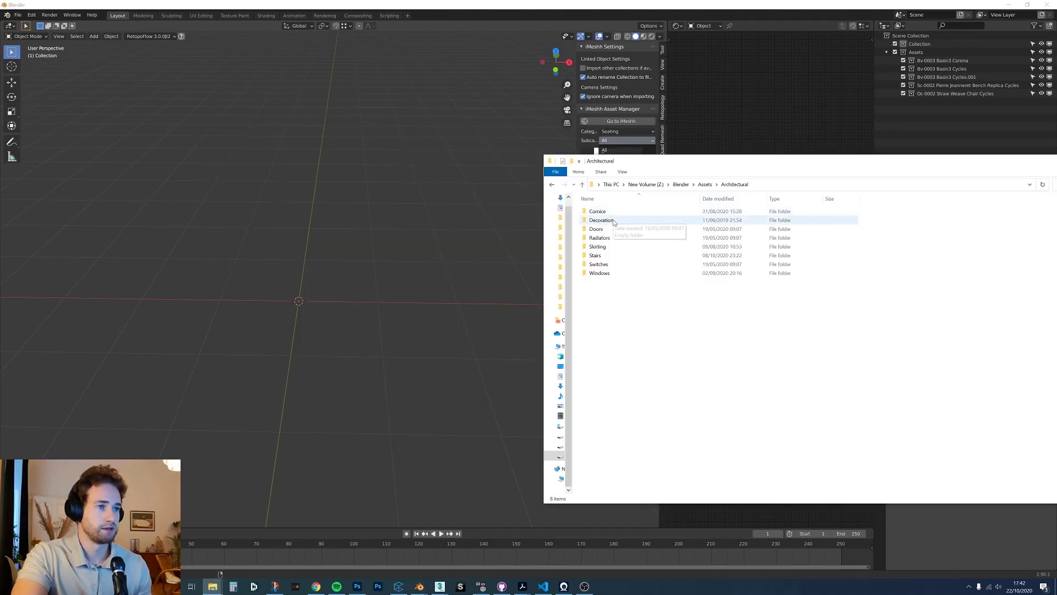
Set the asset category to Architectural and compare its subcategories with the subfolders in File Explorer.
left_click(621, 131)
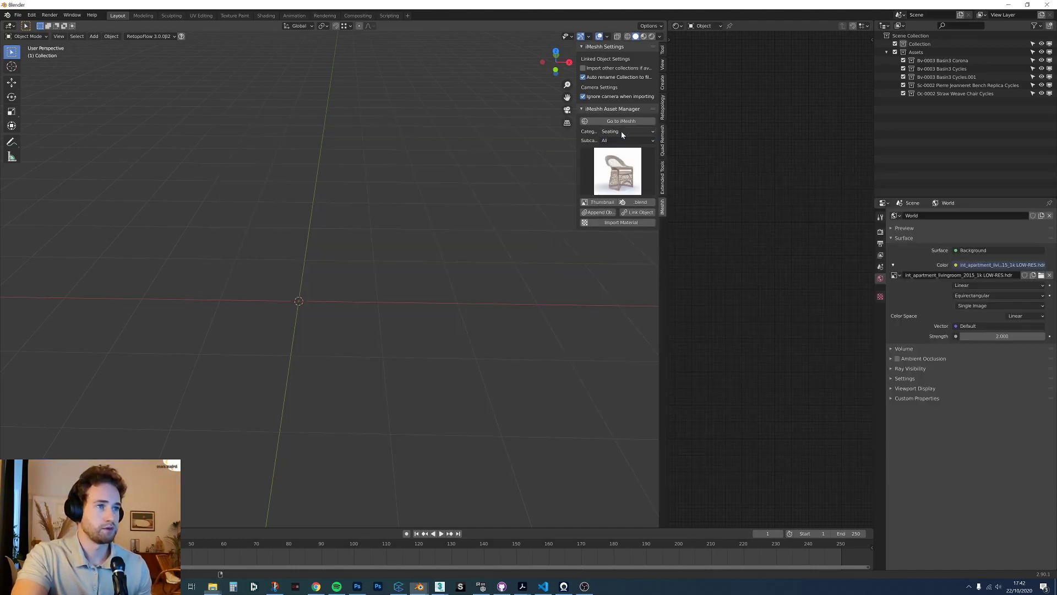
left_click(621, 131)
left_click(611, 144)
left_click(628, 141)
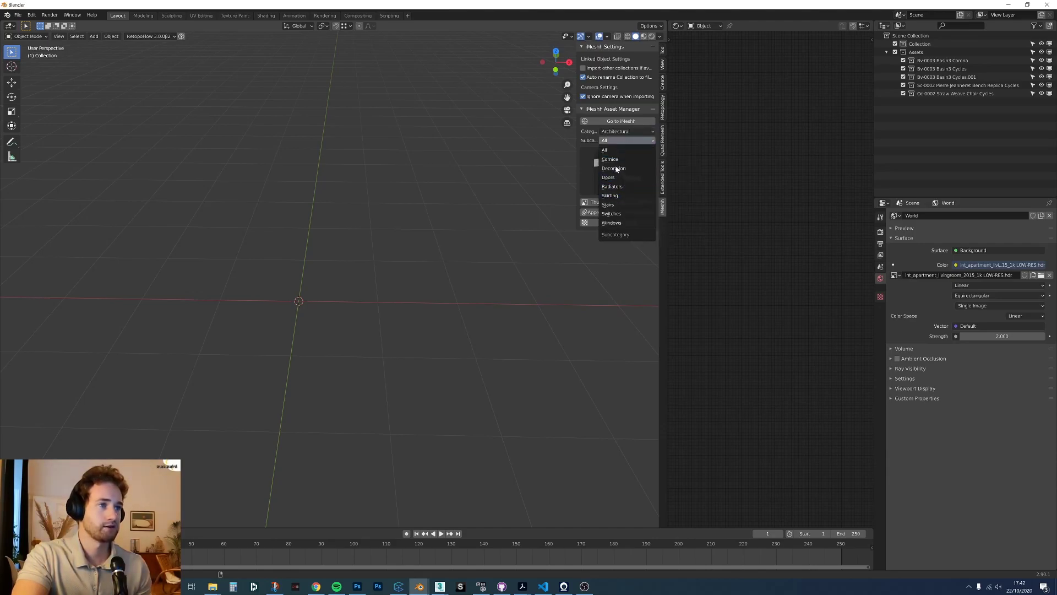
key("alt+Tab")
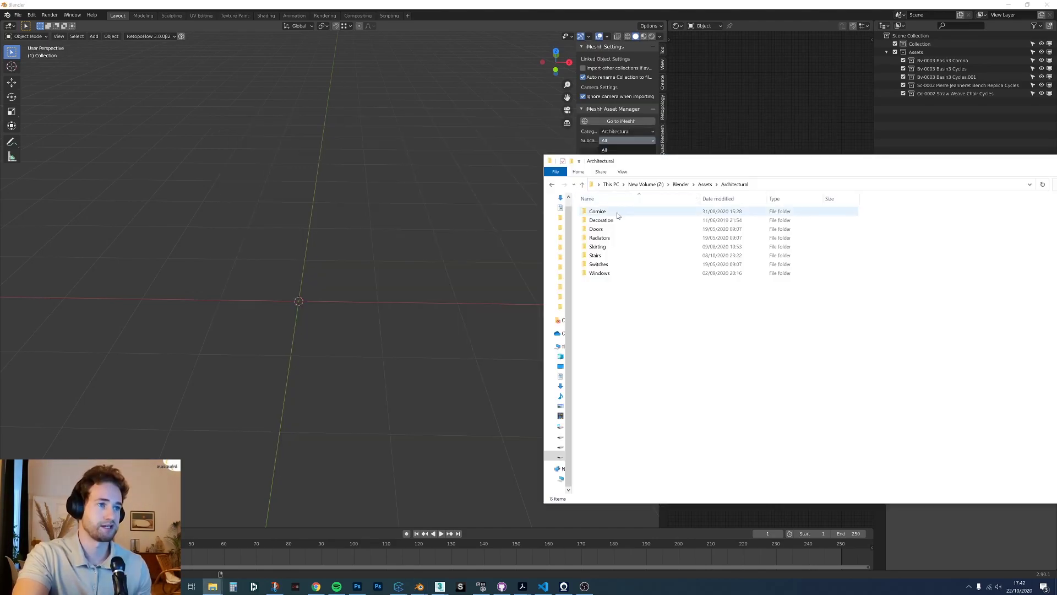
Open the SHSK008 Double Socket Polished Chrome folder inside Switches and select its SHSK008 View1 image.
left_click_drag(642, 166, 490, 212)
left_click(590, 142)
double_click(490, 318)
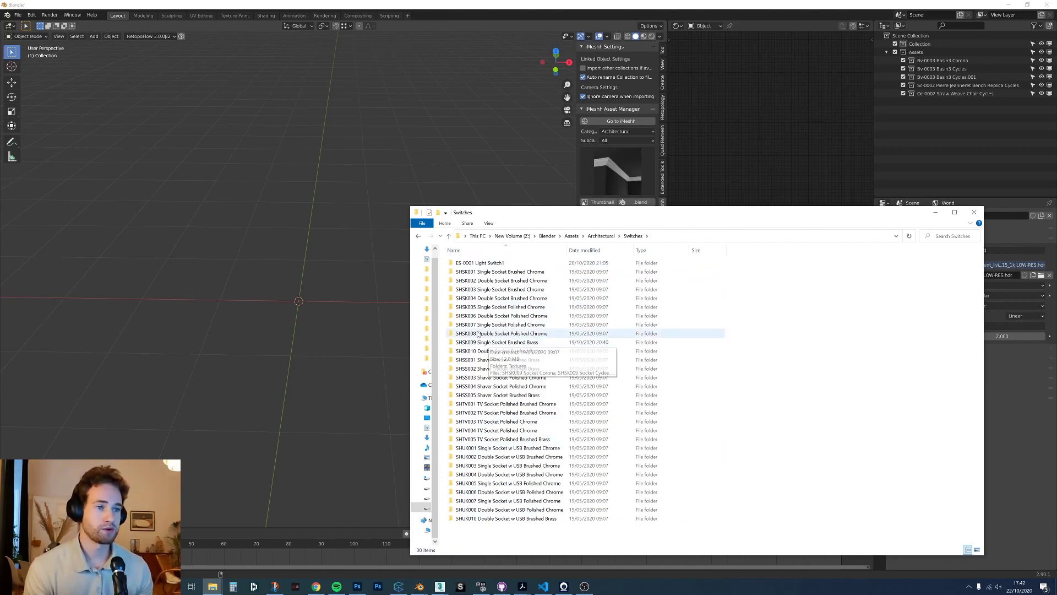
double_click(495, 333)
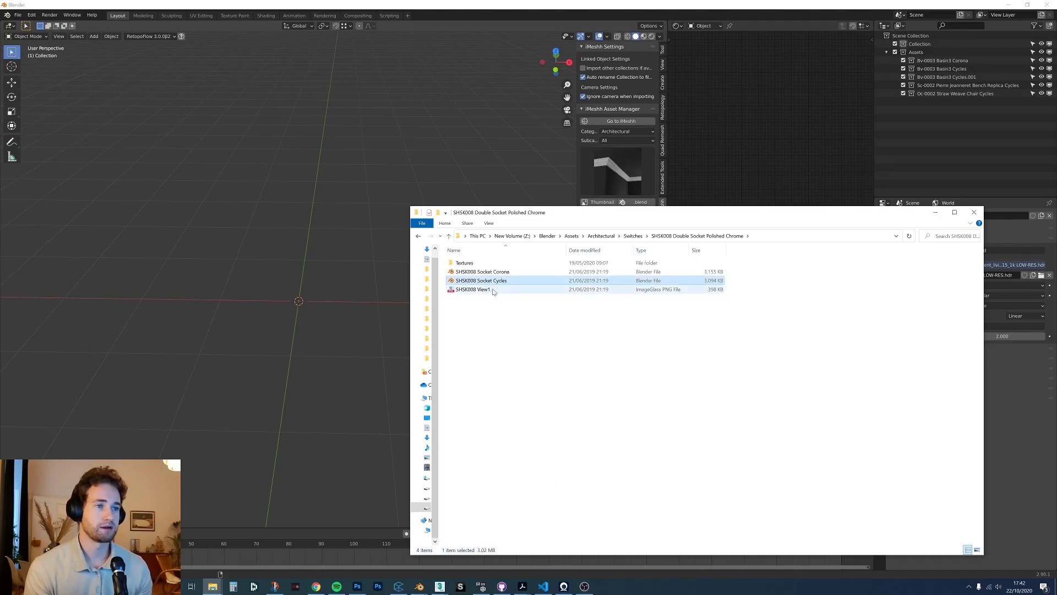
left_click(473, 292)
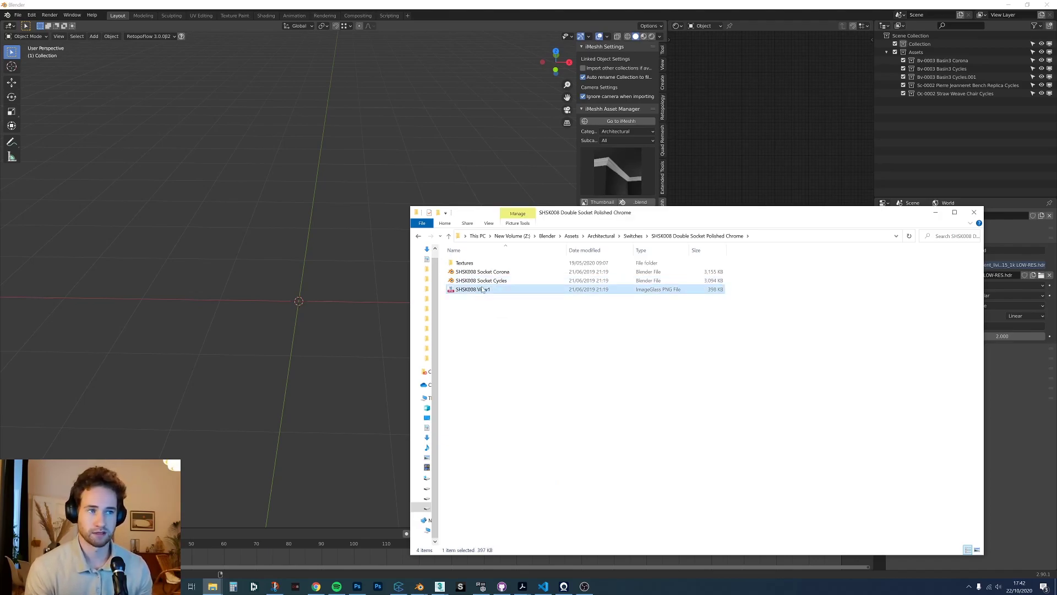
Filter the asset manager to Architectural, subcategory Switches, and choose the SHSK004 double socket thumbnail.
left_click(627, 131)
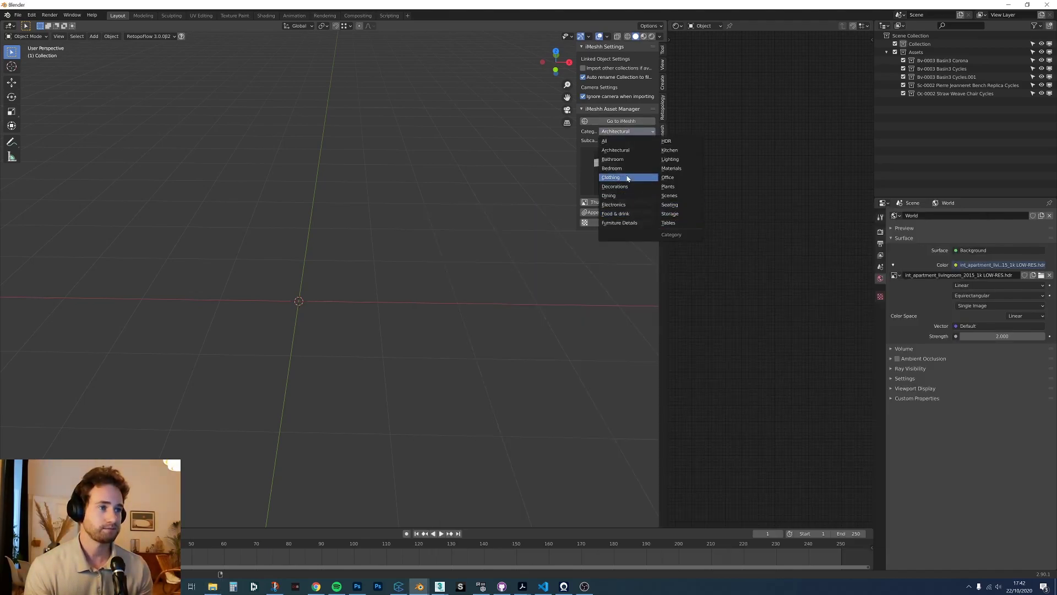
left_click(616, 150)
left_click(627, 140)
left_click(627, 213)
left_click(617, 170)
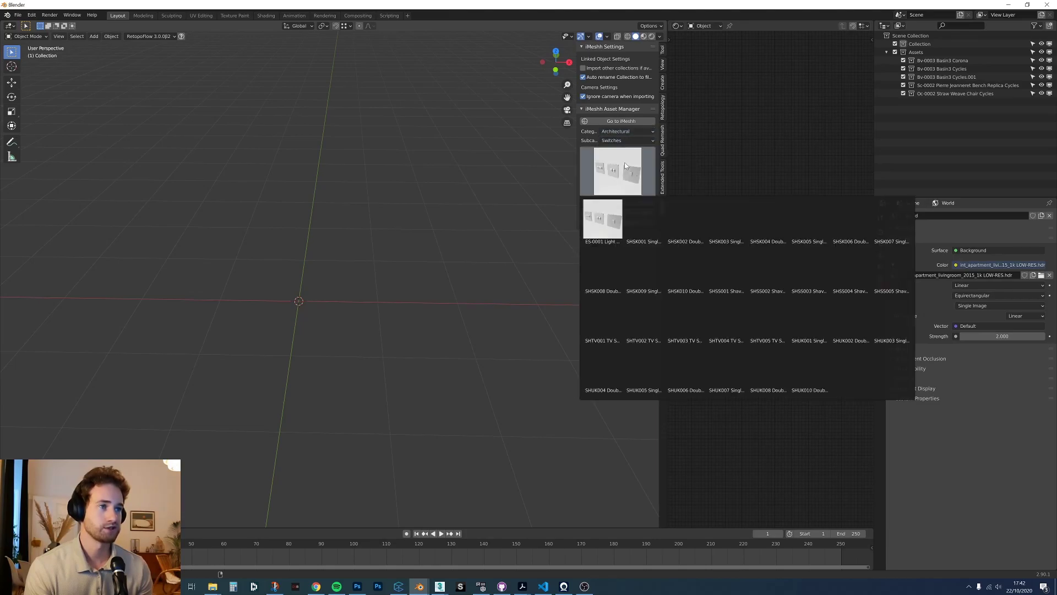
left_click(768, 229)
Return to File Explorer and examine the Cycles file, preview image and Textures folder of the SHSK008 asset.
left_click(640, 202)
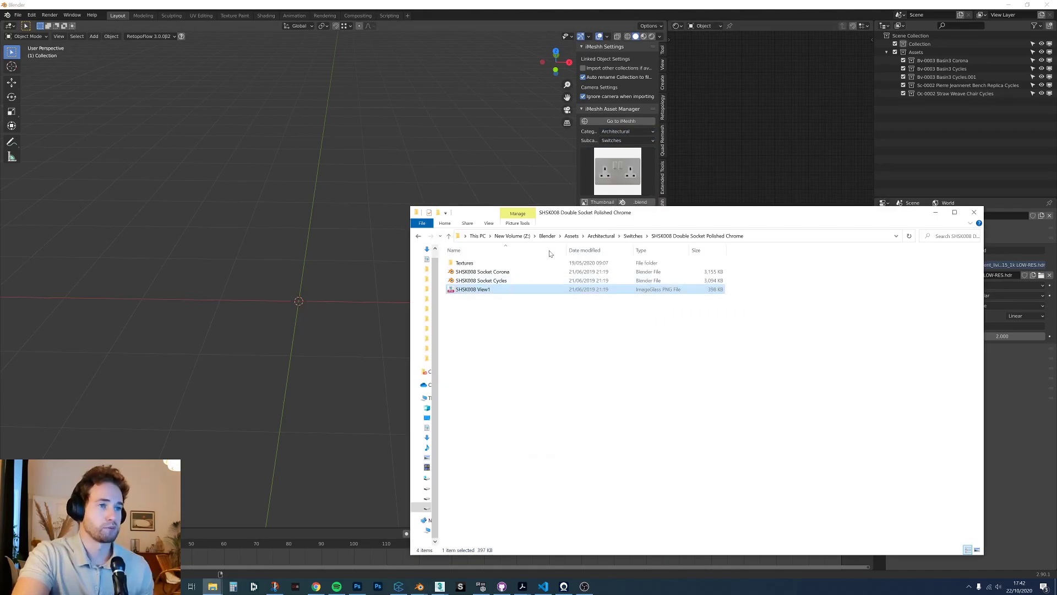
left_click(490, 280)
left_click(494, 290)
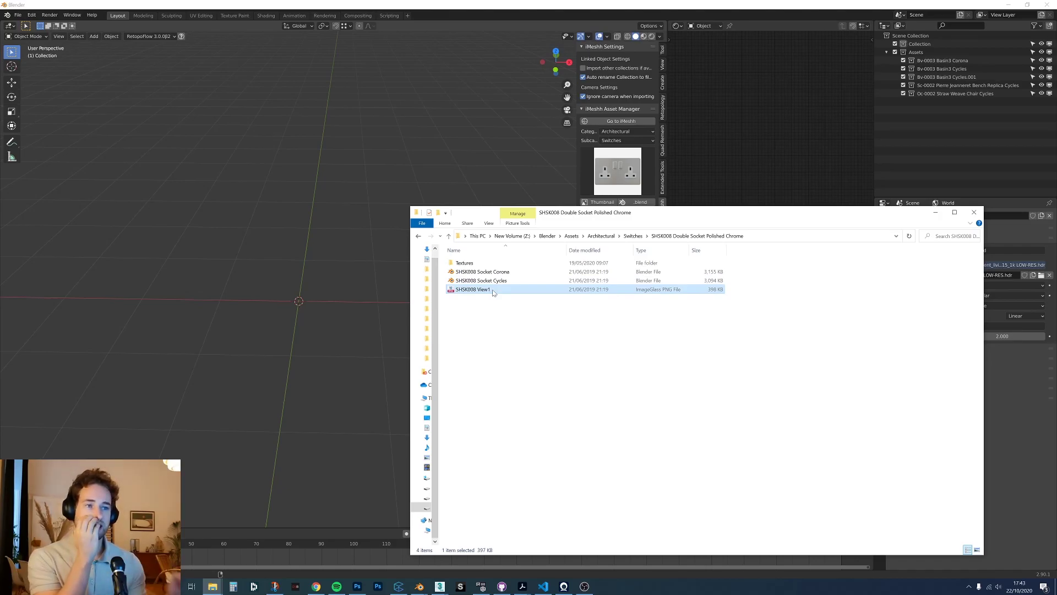
left_click(528, 263)
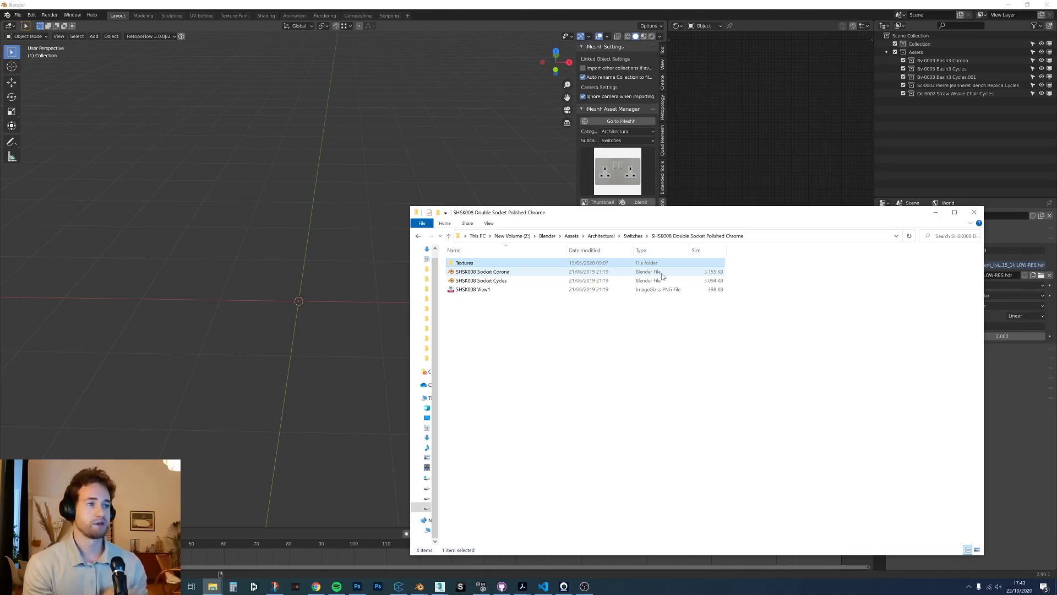
Create a new folder named "my asset" inside the SHSK008 Double Socket Polished Chrome folder.
left_click(633, 236)
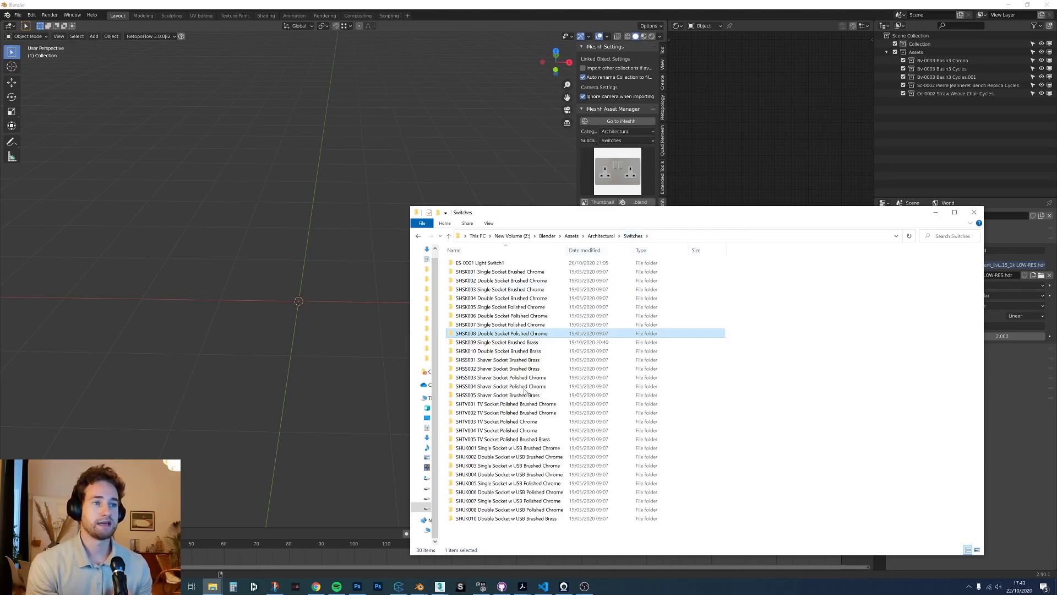
double_click(532, 333)
right_click(528, 318)
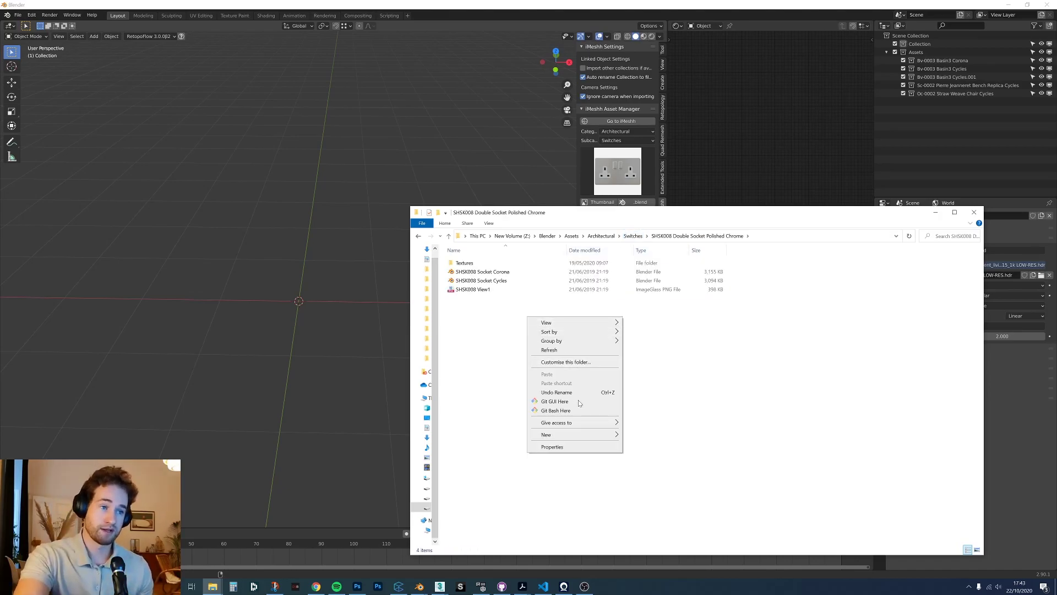
mouse_move(545, 434)
left_click(661, 434)
type("m")
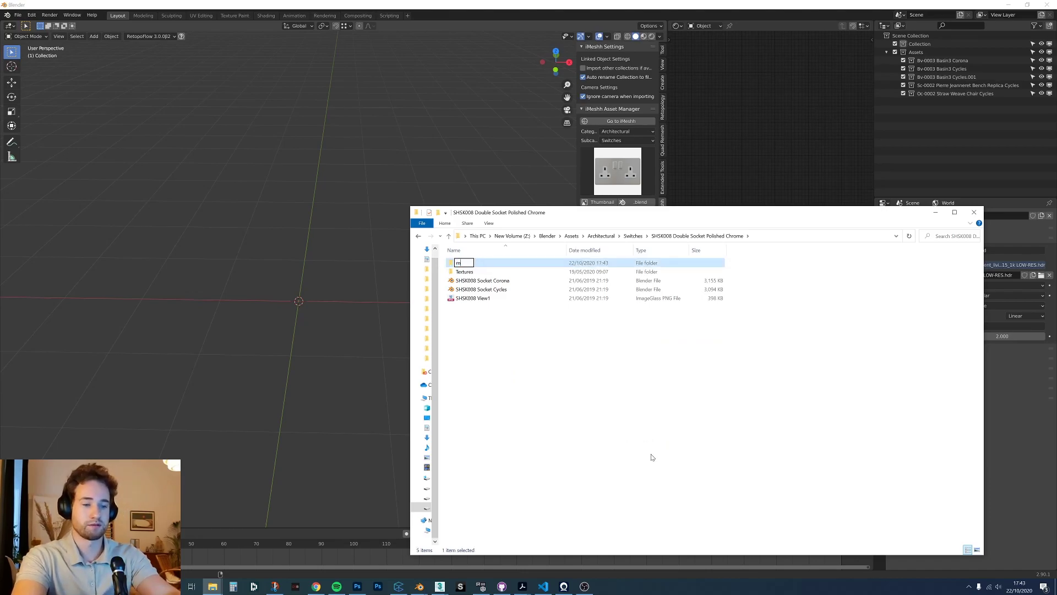
type("y asset")
key("Return")
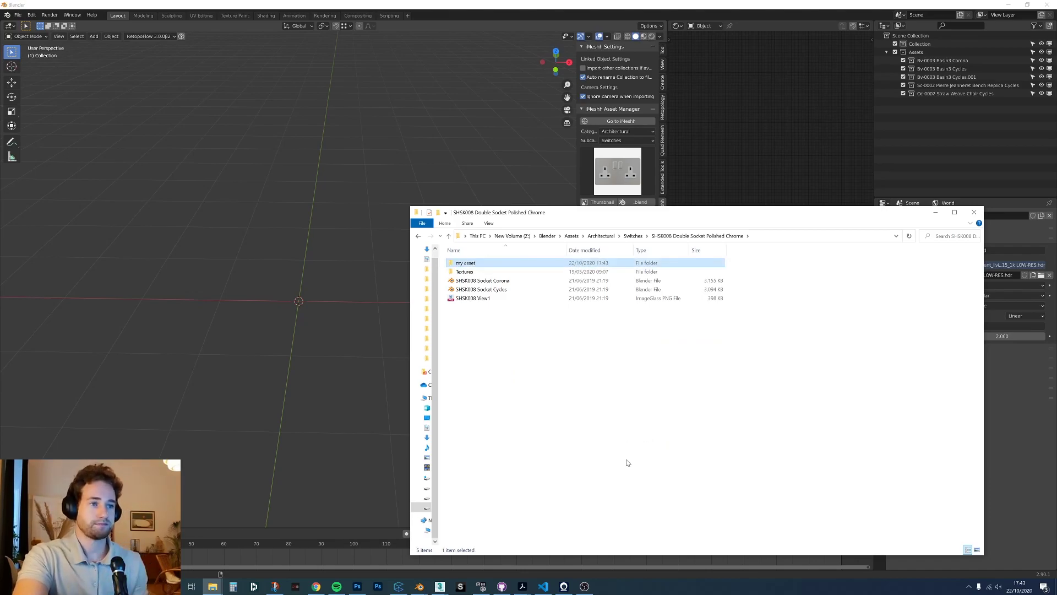
Move the Textures folder, both Blender files and the preview image into "my asset", and check the resulting folder nesting.
left_click(472, 298)
left_click(465, 272, "shift")
left_click_drag(467, 273, 466, 263)
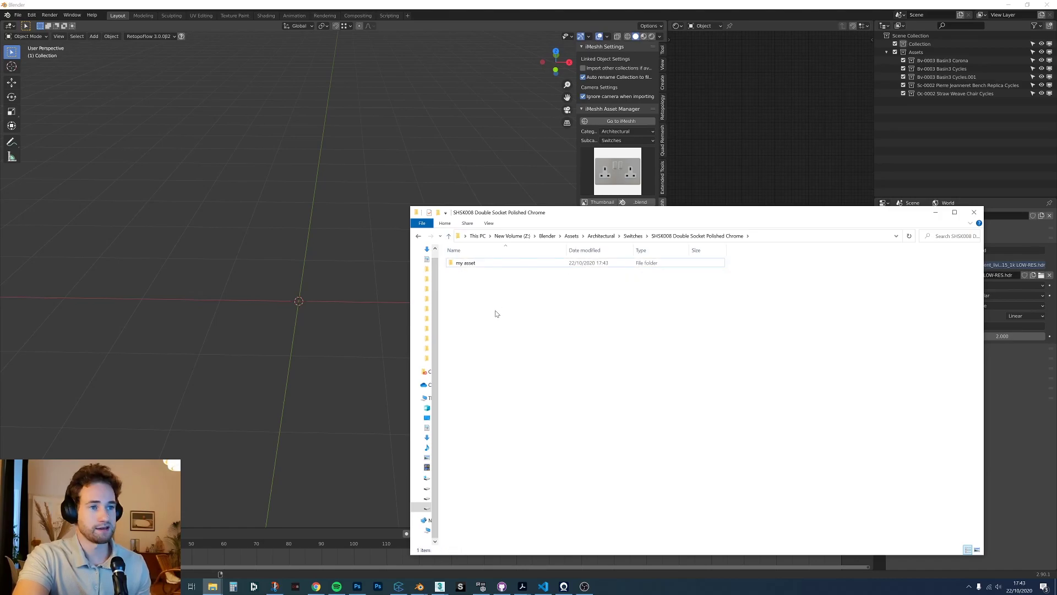
left_click(633, 236)
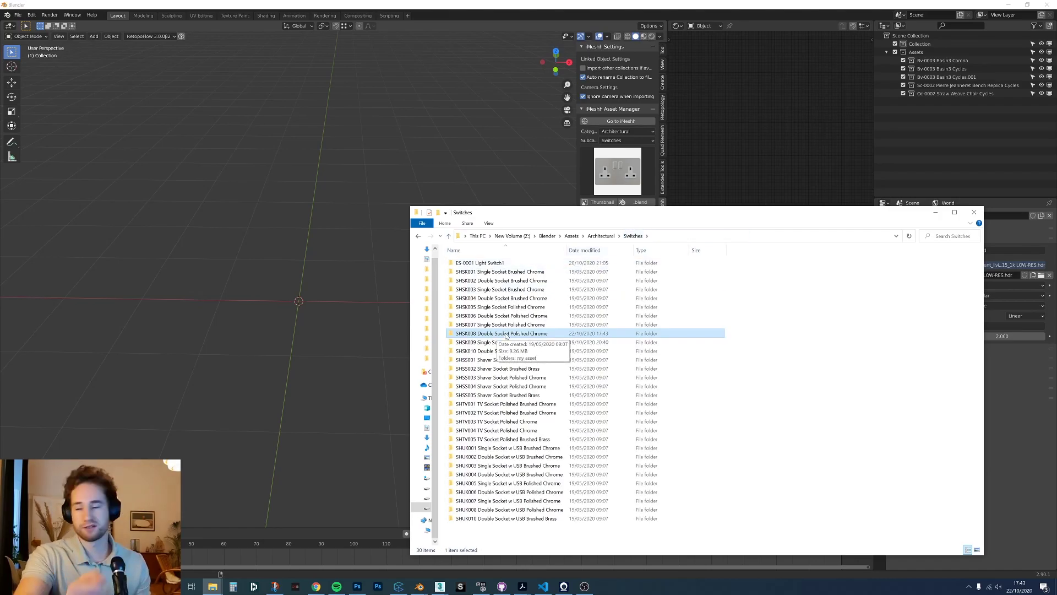
double_click(505, 334)
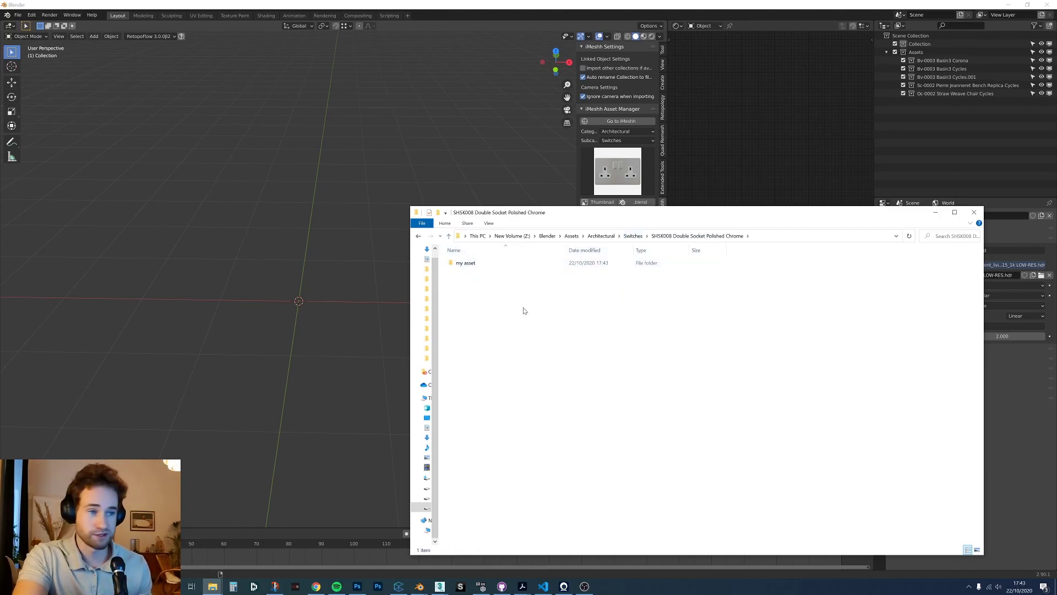
Undo the file move and the creation of the "my asset" folder.
key("ctrl+z")
key("ctrl+z")
key("ctrl+z")
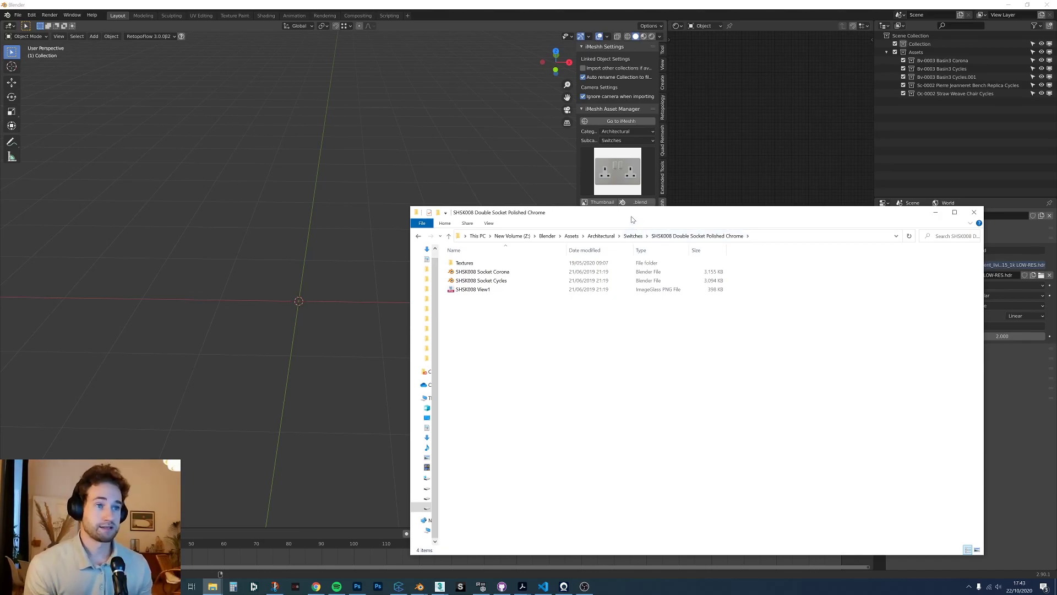
Reposition the File Explorer window and go back up to the Architectural folder.
left_click_drag(632, 220, 471, 181)
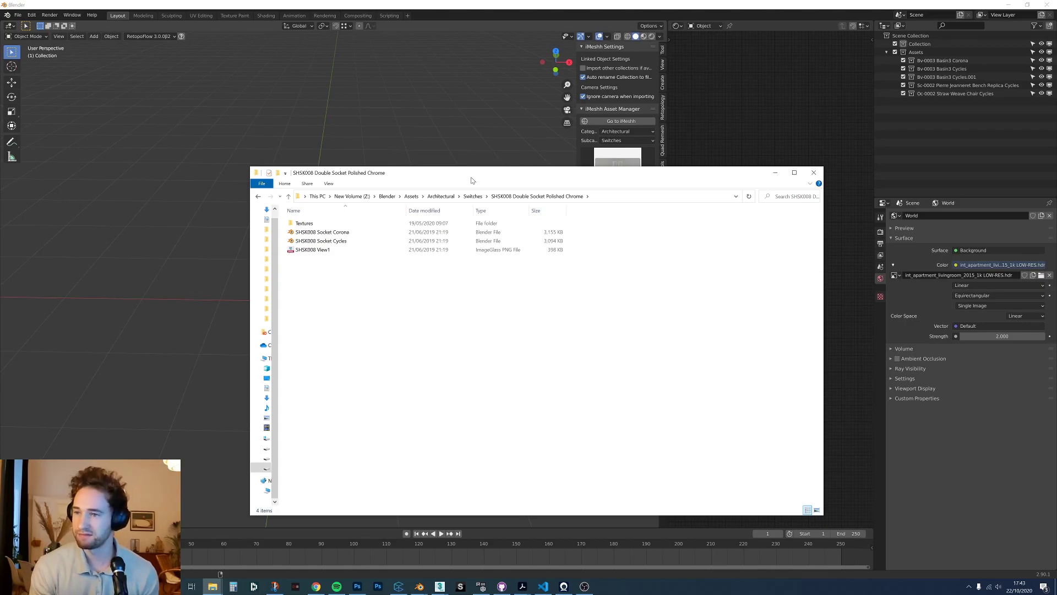
left_click(446, 196)
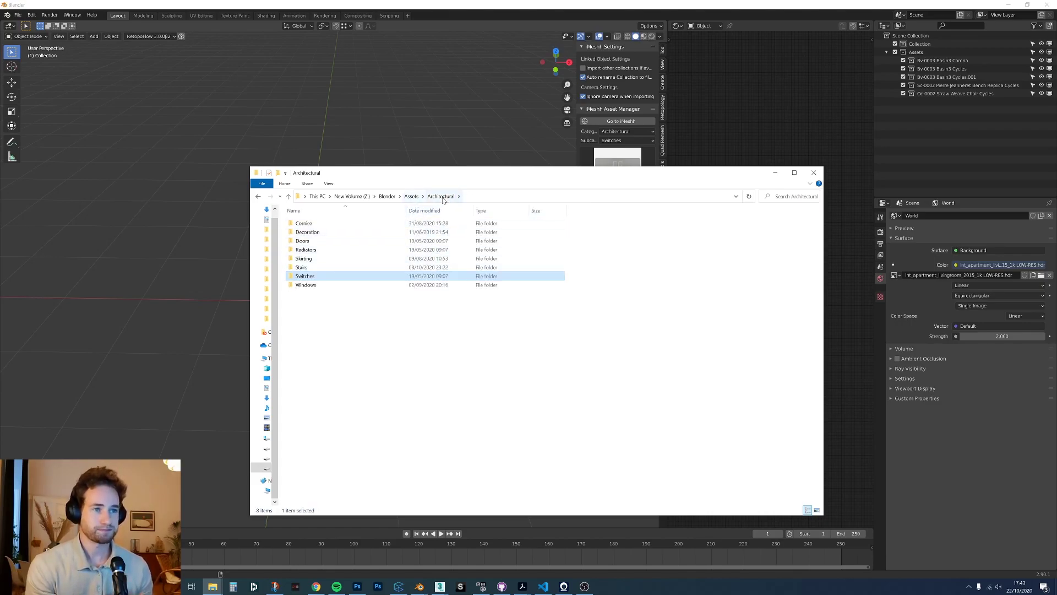
Create a new subcategory folder named "Bolts" inside the Architectural folder and open it.
right_click(313, 319)
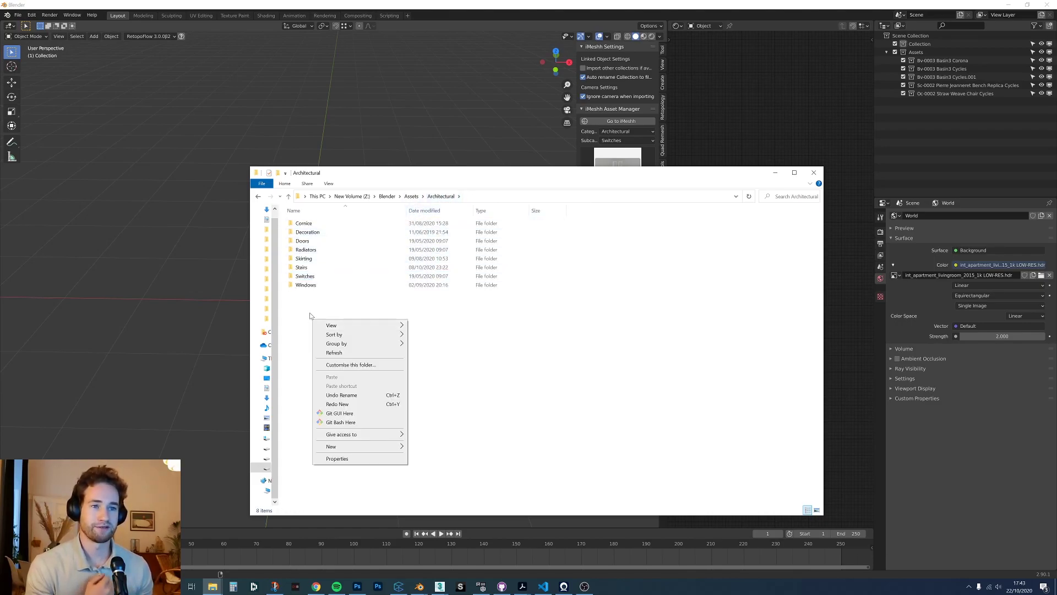
right_click(314, 311)
right_click(314, 311)
mouse_move(348, 437)
left_click(429, 439)
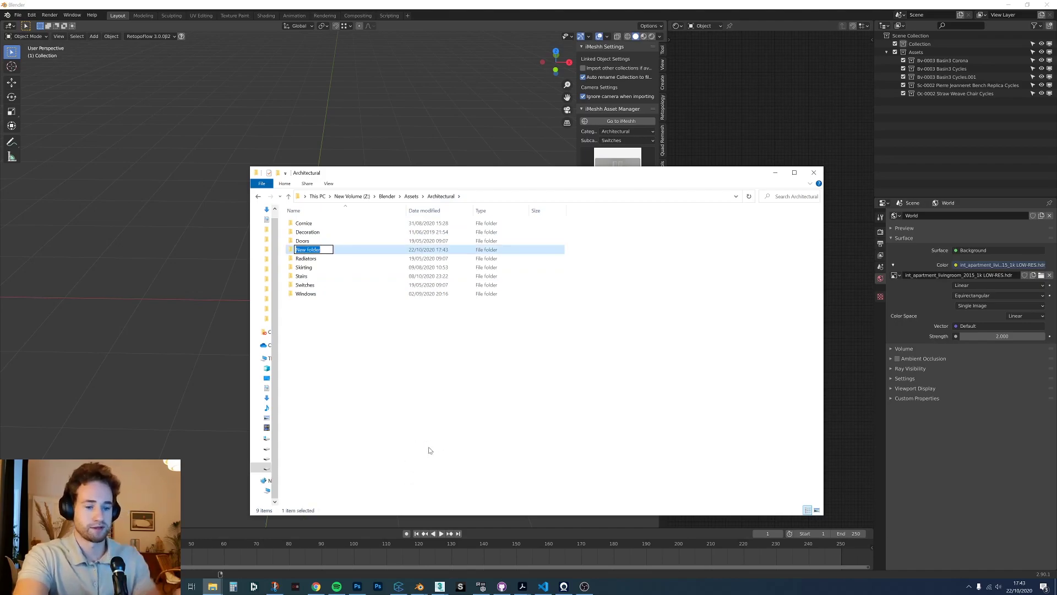
type("Bolts")
key("Return")
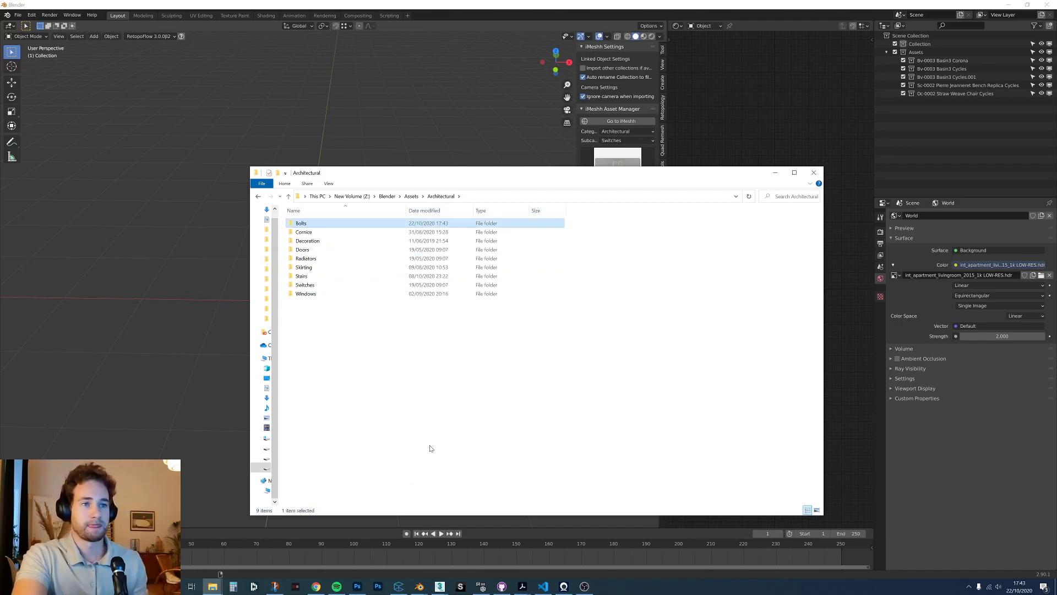
double_click(330, 224)
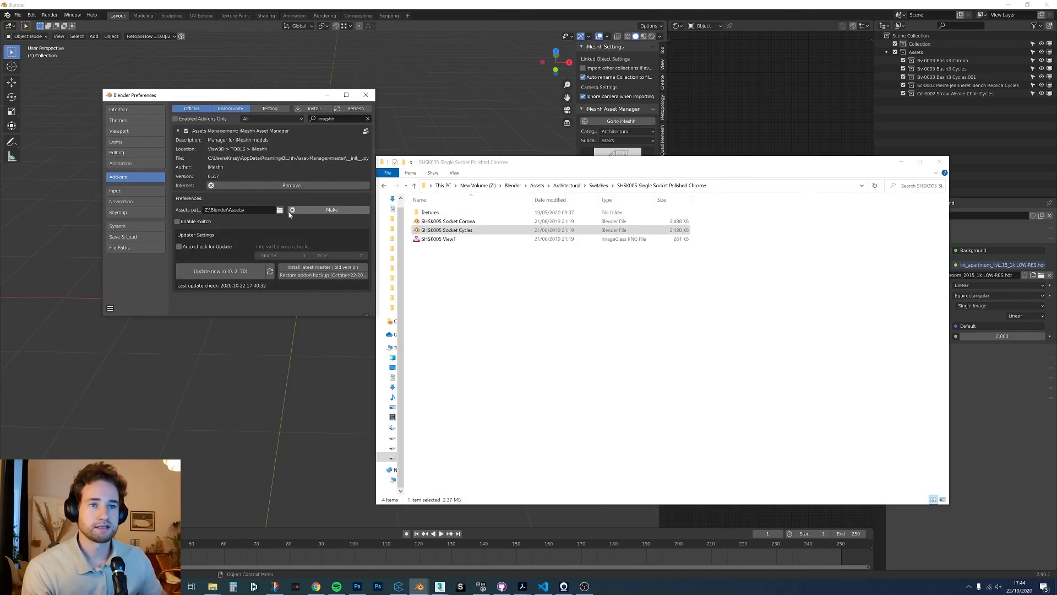
Review the folder set as the add-on's assets path, leave it unchanged, and select the SHSK005 Socket Corona file in File Explorer.
left_click(279, 210)
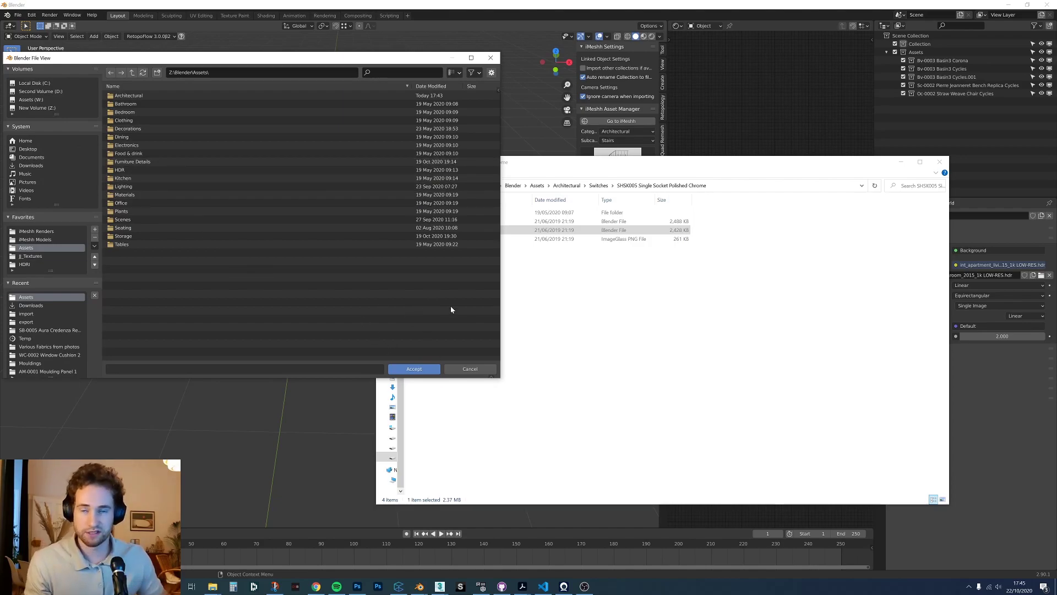
left_click(468, 368)
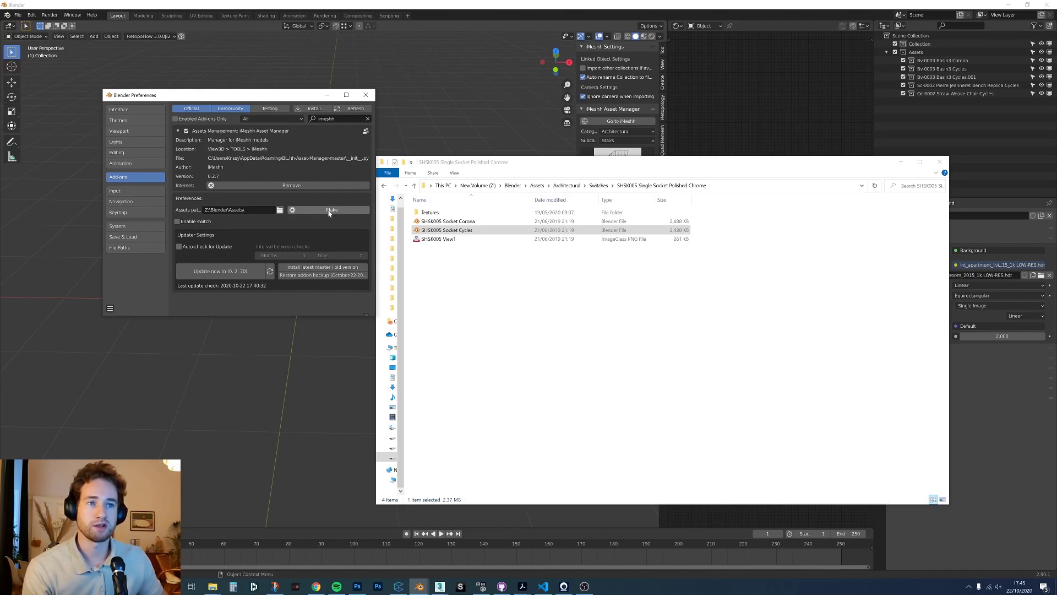
left_click(280, 209)
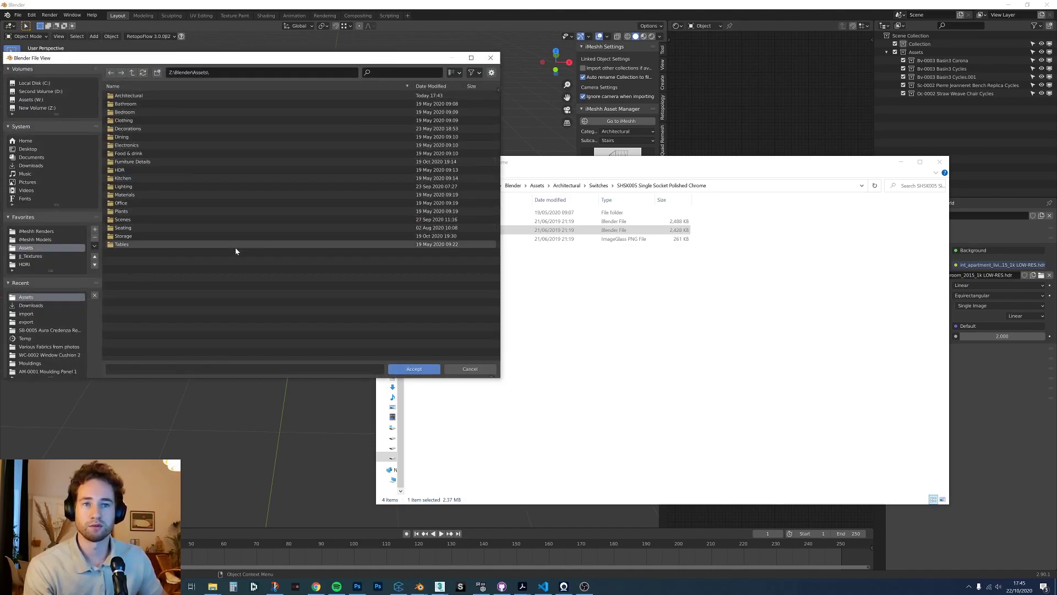
left_click(459, 368)
left_click(468, 230)
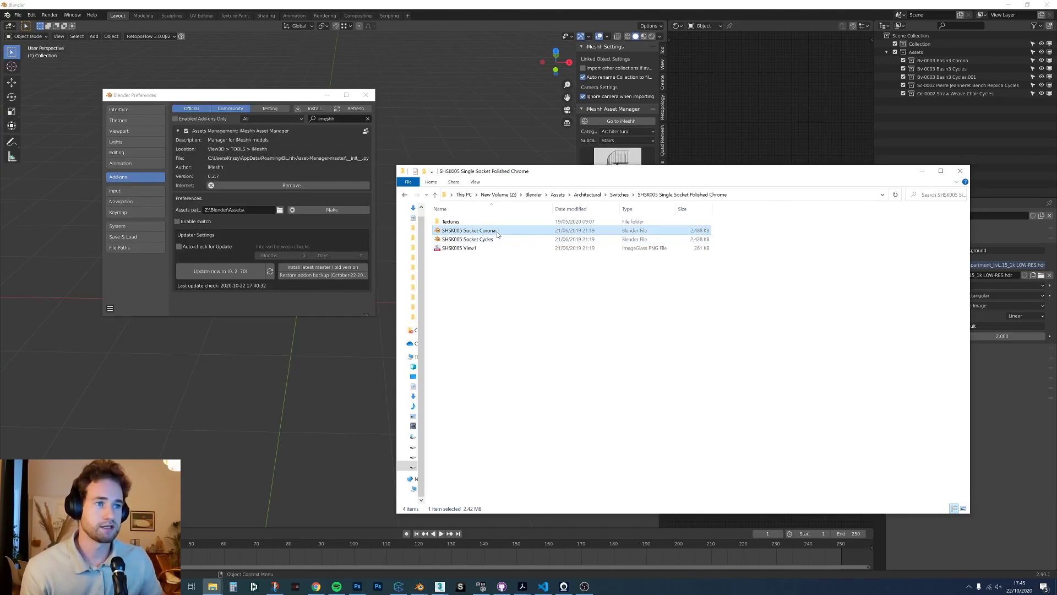
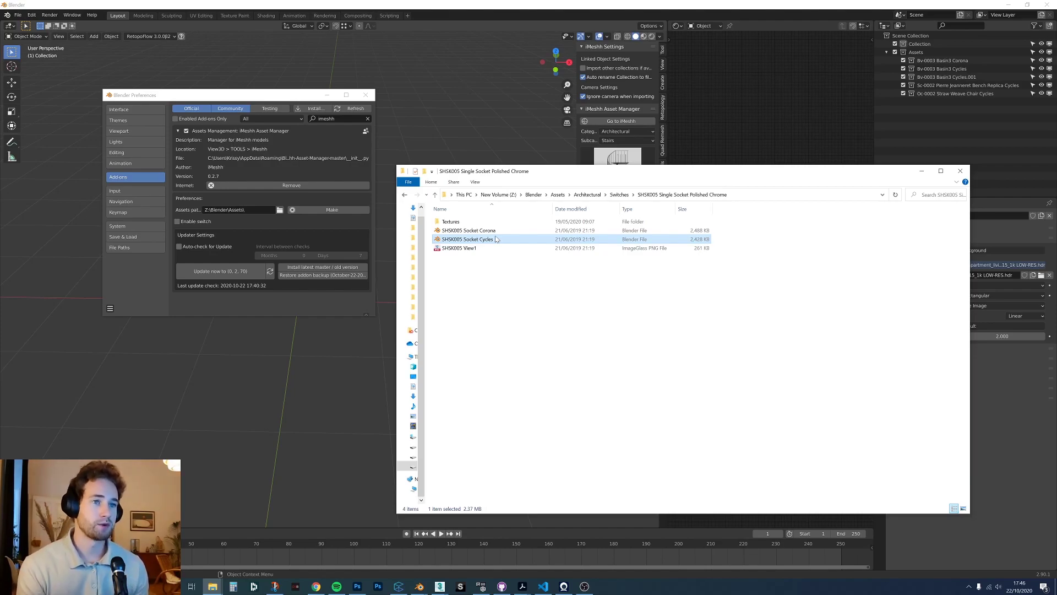
Enable the Corona/Cycles switch in the iMeshh add-on preferences and set the Blend option to Corona.
left_click(184, 223)
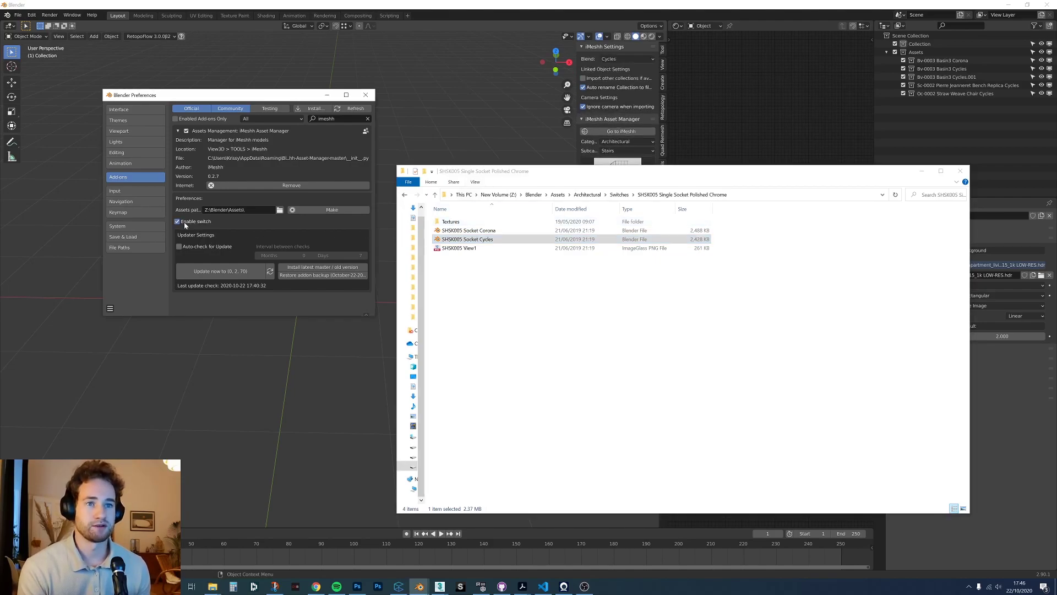
left_click(618, 58)
left_click(619, 78)
left_click(625, 59)
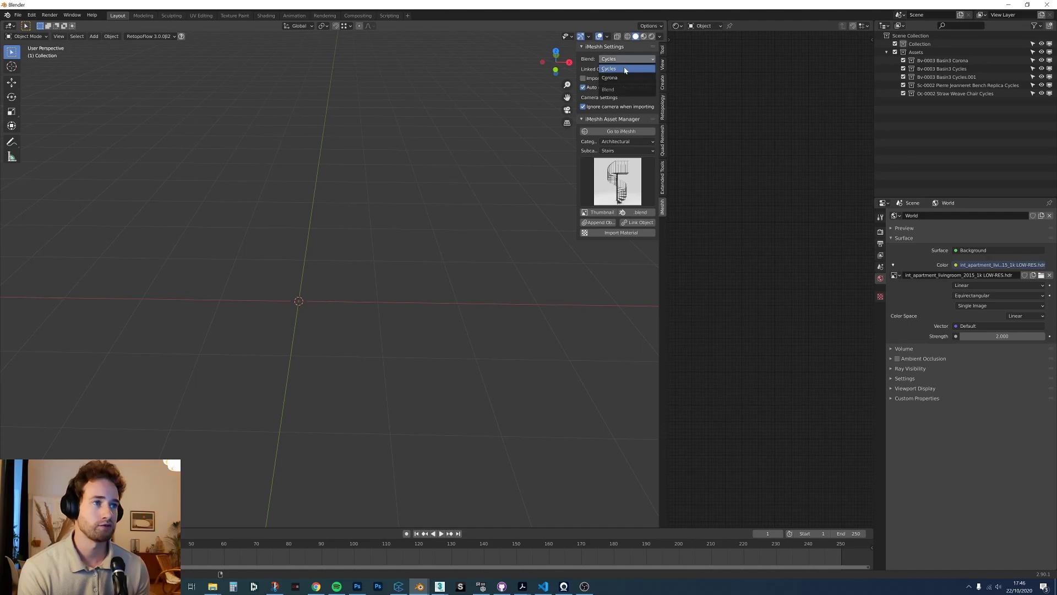
left_click(622, 78)
Append the Corona light switch asset from the Architectural Switches subcategory and separate the overlapping nodes of its screws material.
left_click(625, 151)
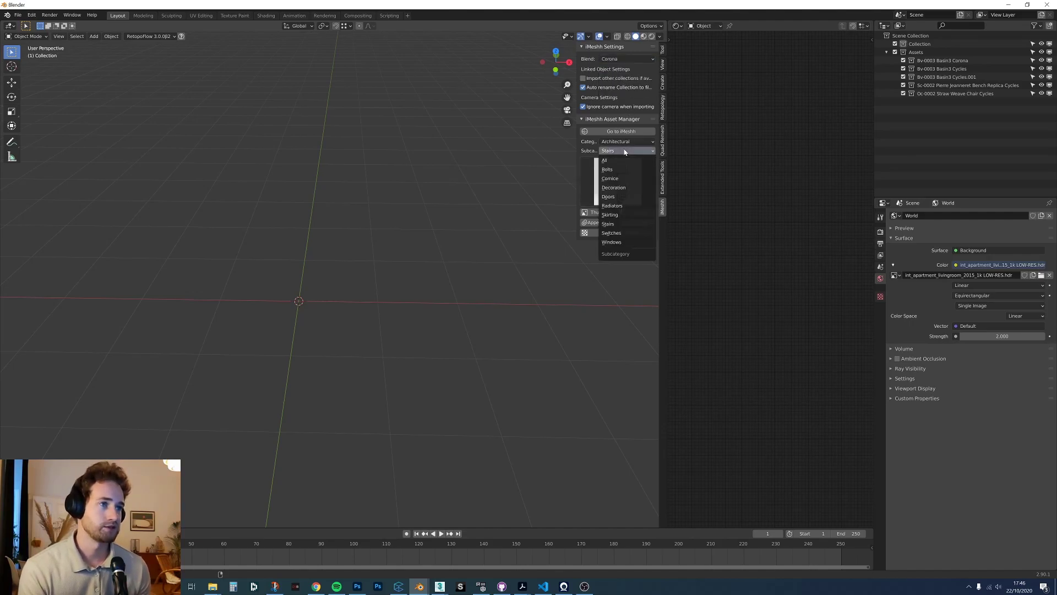
left_click(611, 233)
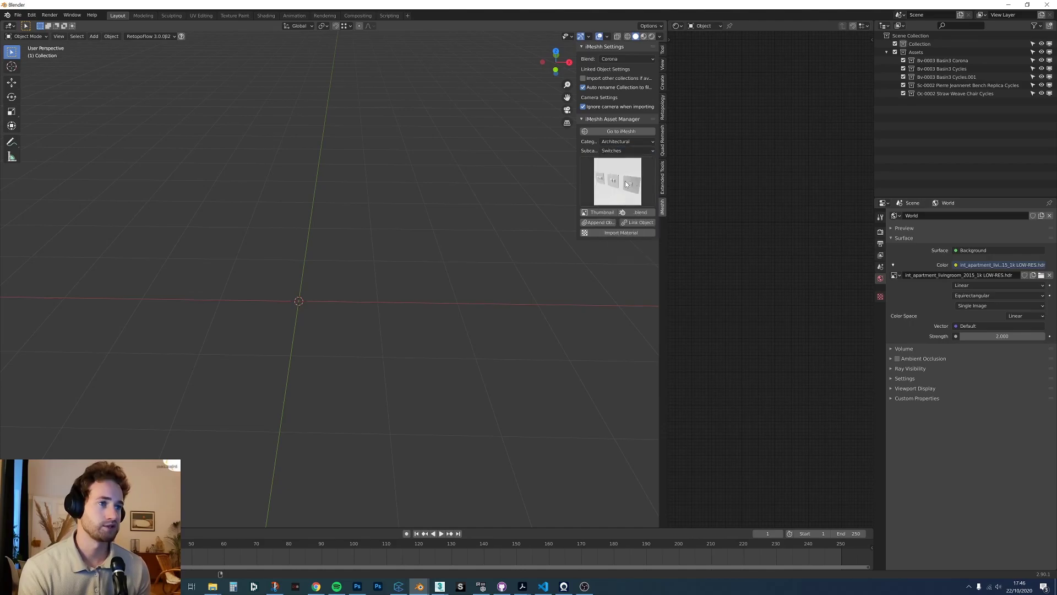
left_click(609, 224)
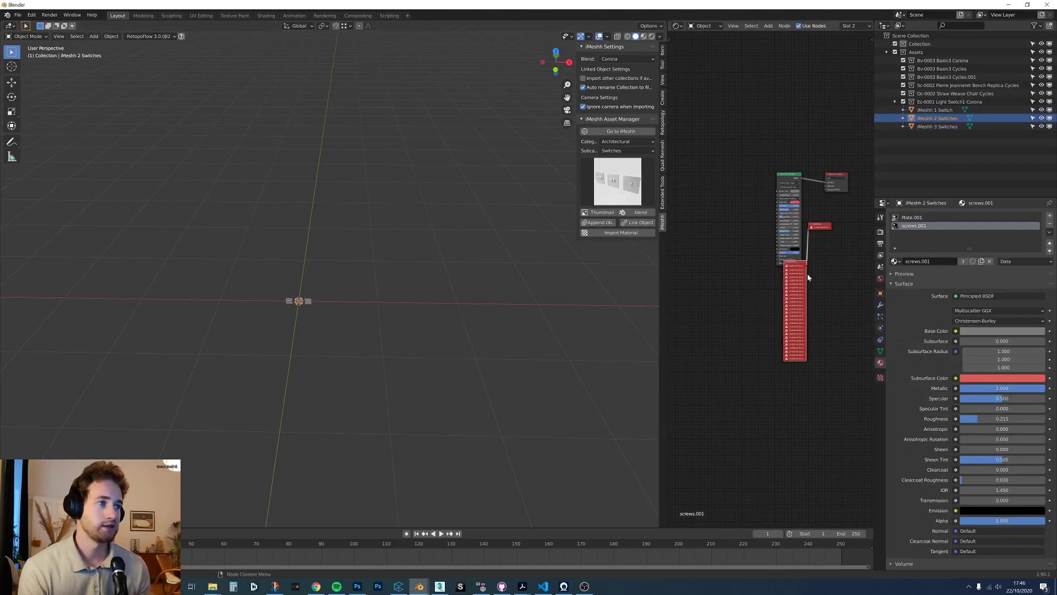
left_click_drag(805, 277, 786, 322)
left_click_drag(820, 226, 820, 308)
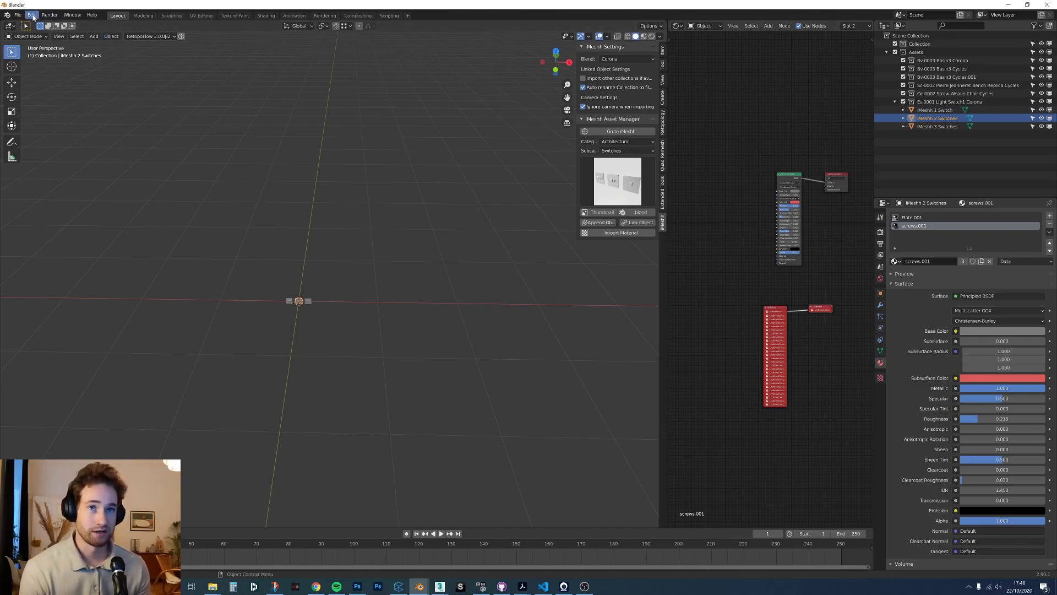
Set the Blend option to Cycles, replace the Corona light switches with the appended Cycles version, and delete those switches too.
left_click(625, 59)
left_click(623, 67)
middle_click_drag(338, 298, 333, 297)
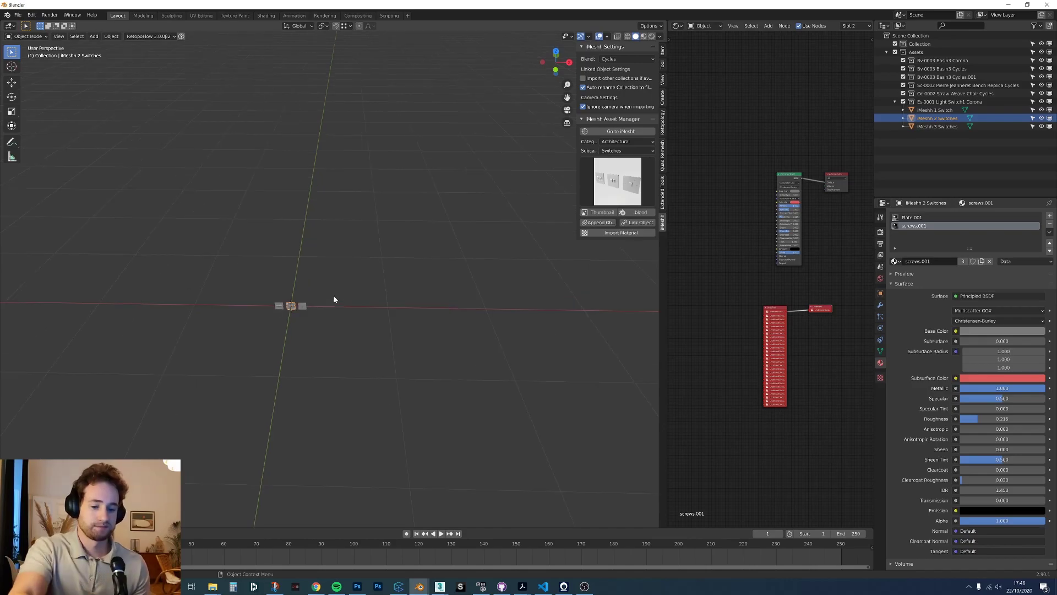
key("Delete")
left_click(607, 223)
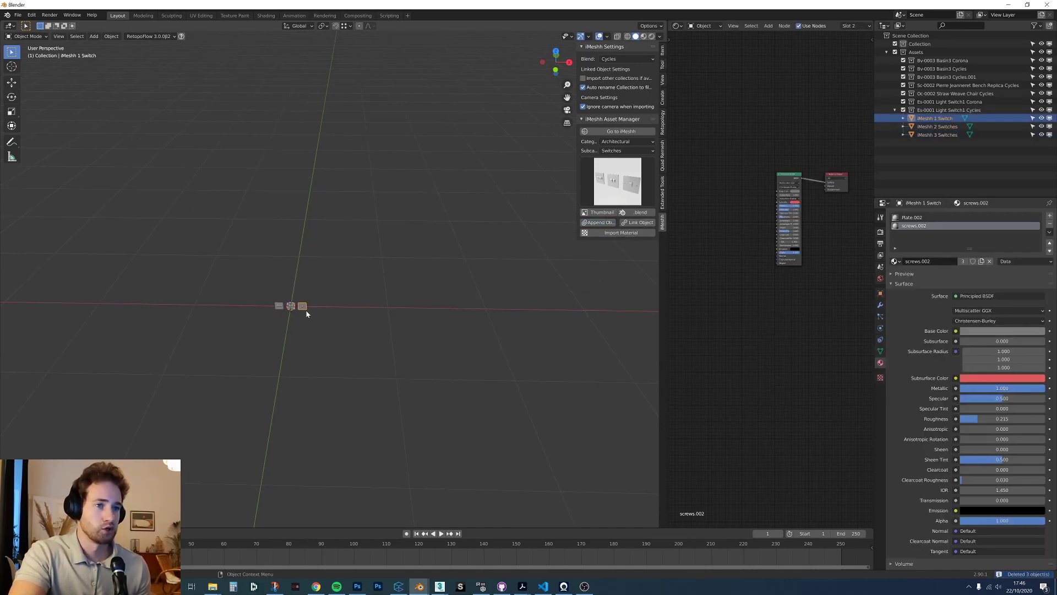
key("x")
left_click(346, 306)
Disable the Corona/Cycles switch in the iMeshh add-on preferences and close the preferences window.
left_click(31, 15)
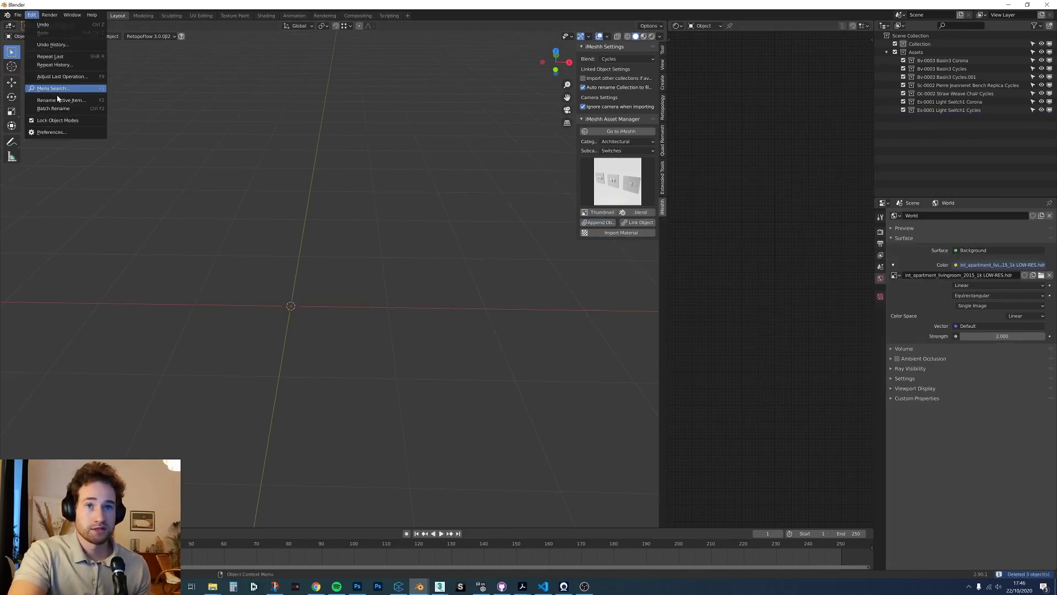
left_click(50, 134)
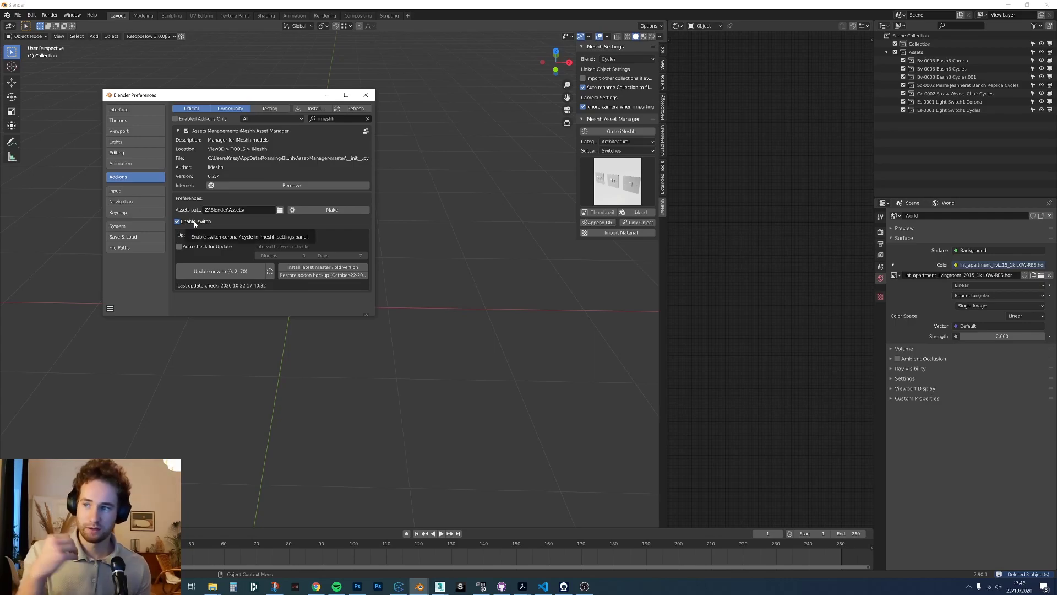
left_click(189, 223)
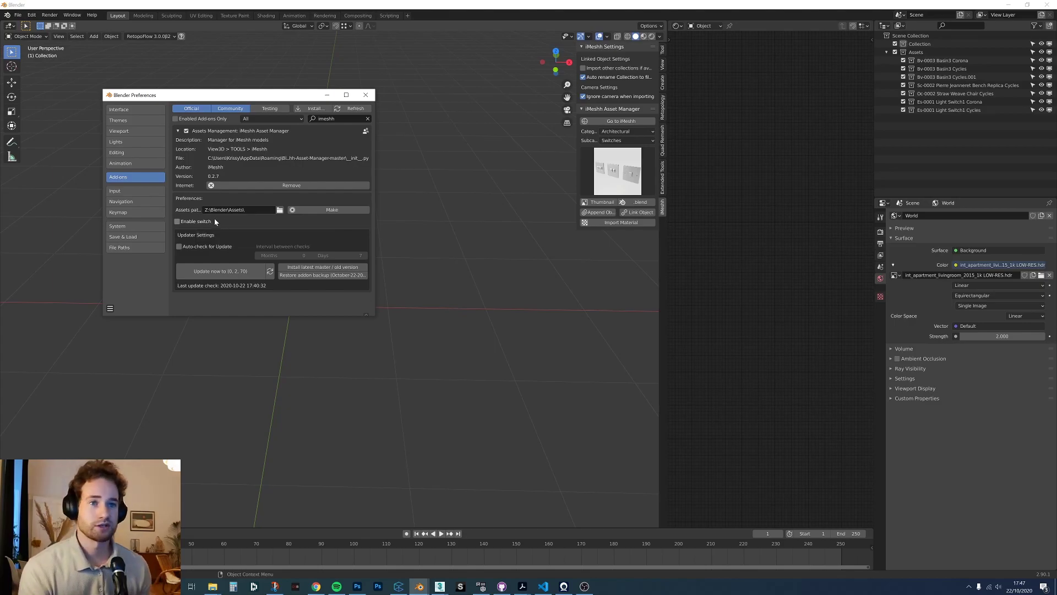
left_click_drag(231, 94, 225, 99)
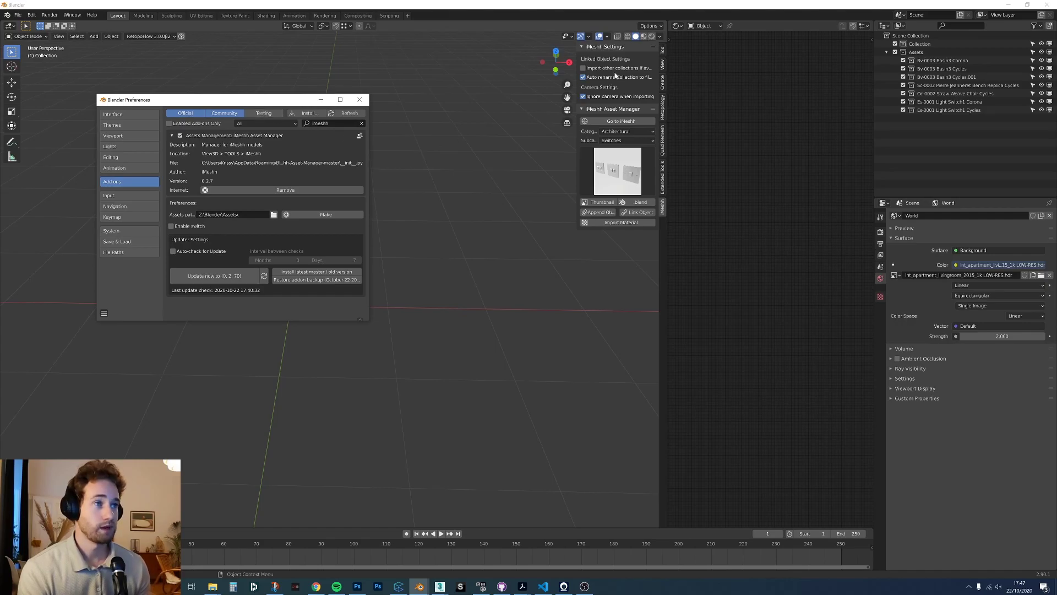
left_click(359, 100)
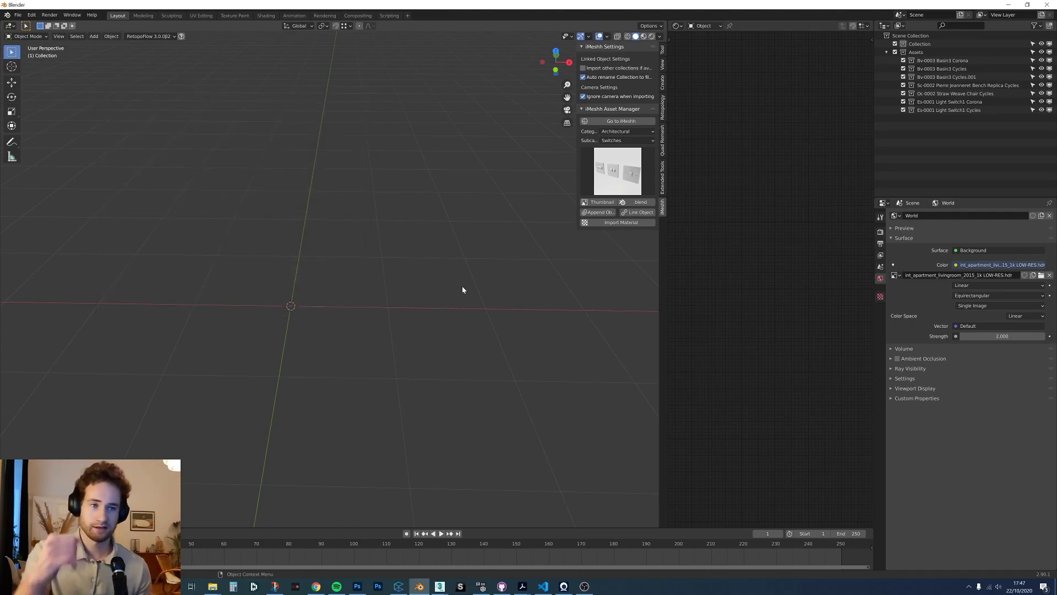
Add a plane to the scene and scale it by a factor of 5.
key("shift+a")
left_click(484, 293)
type("s5")
key("Return")
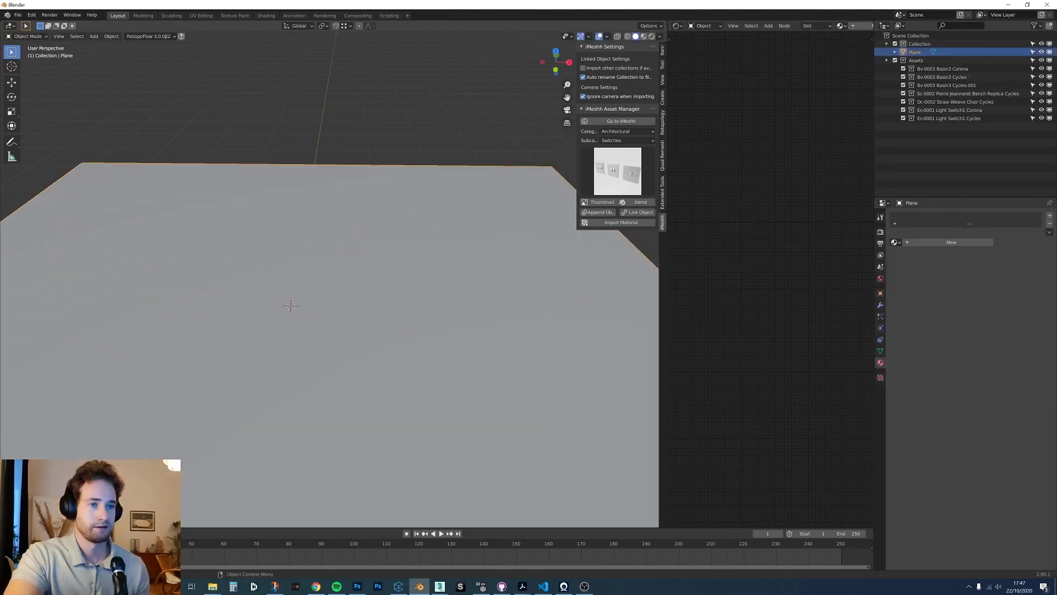
Append the straw weave chair from the Seating category's Chairs subcategory and frame it in the viewport.
left_click(625, 131)
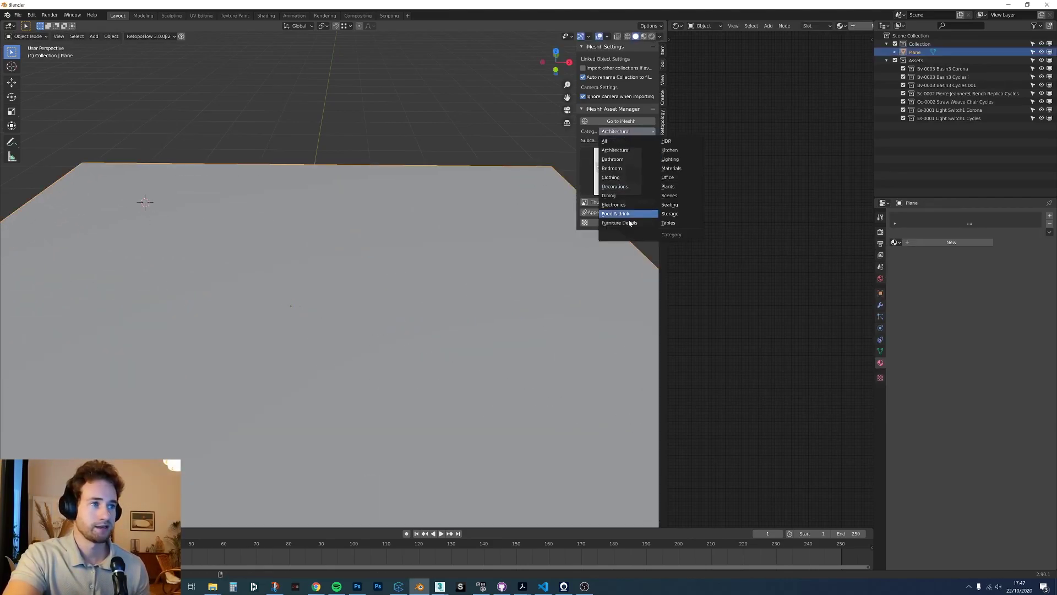
left_click(680, 208)
left_click(626, 140)
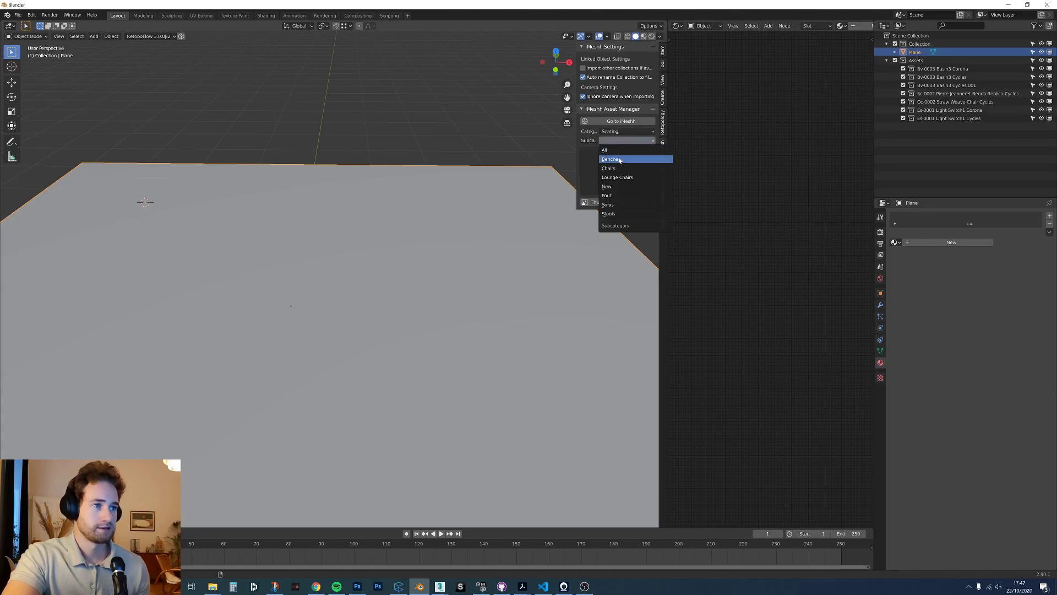
left_click(624, 167)
left_click(624, 165)
left_click(686, 220)
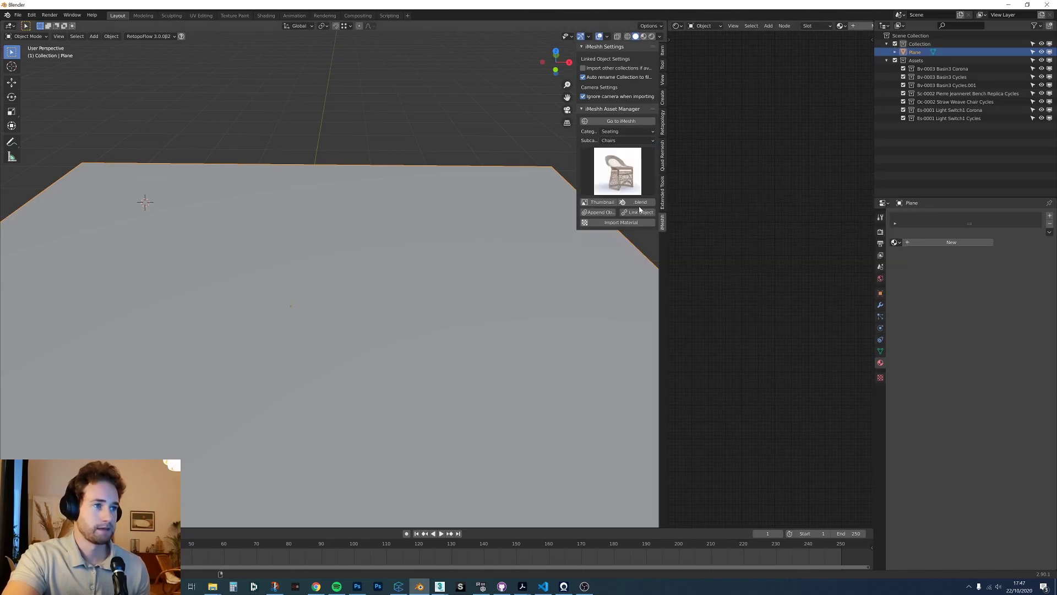
left_click(598, 211)
key("KP_Decimal")
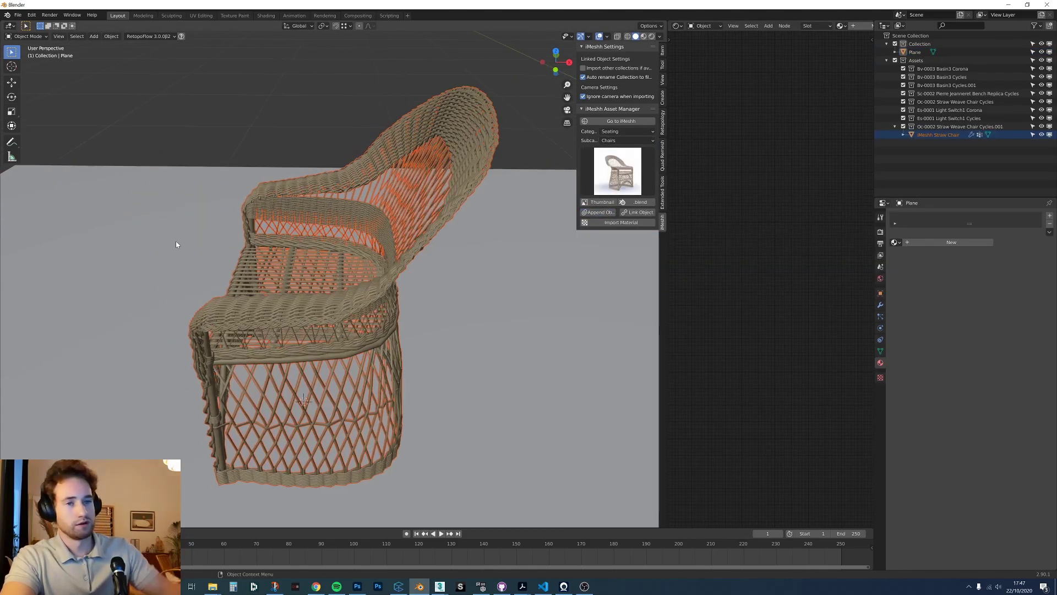
middle_click_drag(170, 230, 285, 224)
scroll(316, 262, "down", 3)
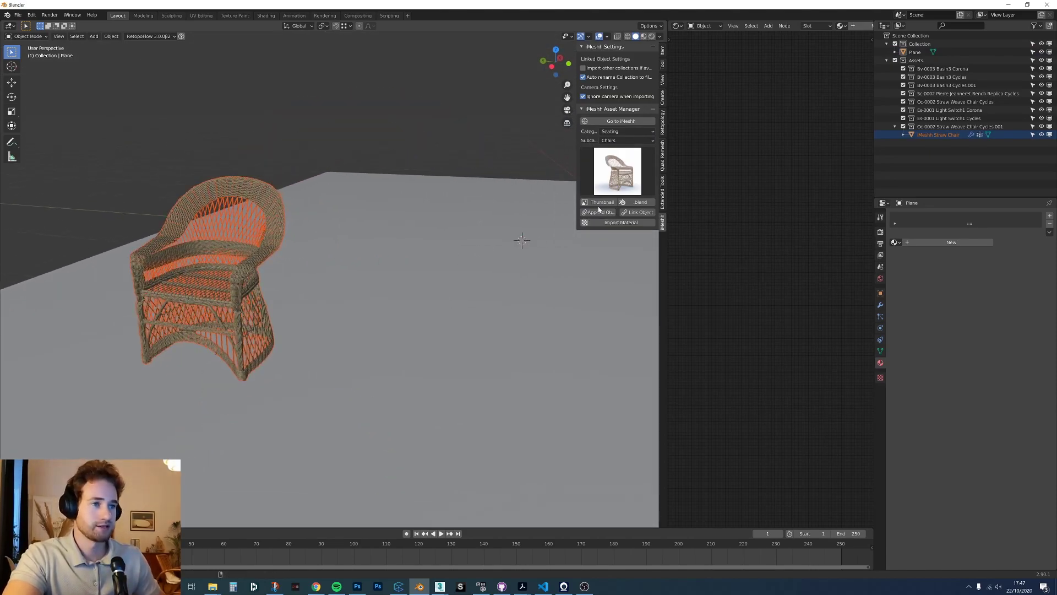
Choose a different chair from the Chairs thumbnails, append it to the scene, and frame it in the viewport.
left_click(617, 170)
left_click(727, 221)
left_click(600, 212)
middle_click_drag(545, 237, 438, 276)
key("KP_Decimal")
left_click(372, 275)
middle_click_drag(373, 276, 376, 276)
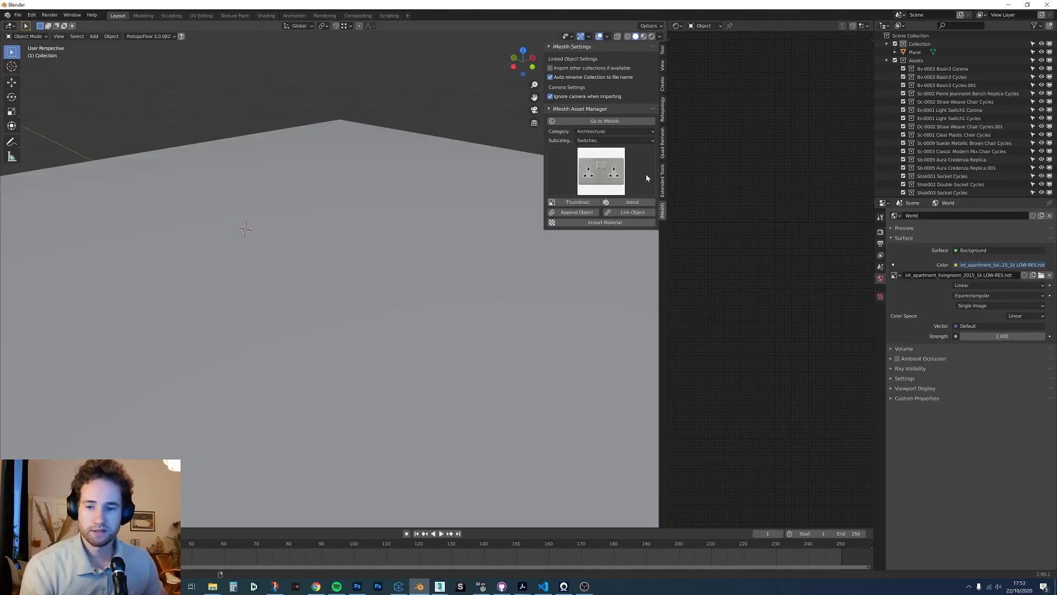
Link all objects from the SB-0005 Aura Credenza Replica blend file into the scene with Blender's own Link command.
left_click(632, 212)
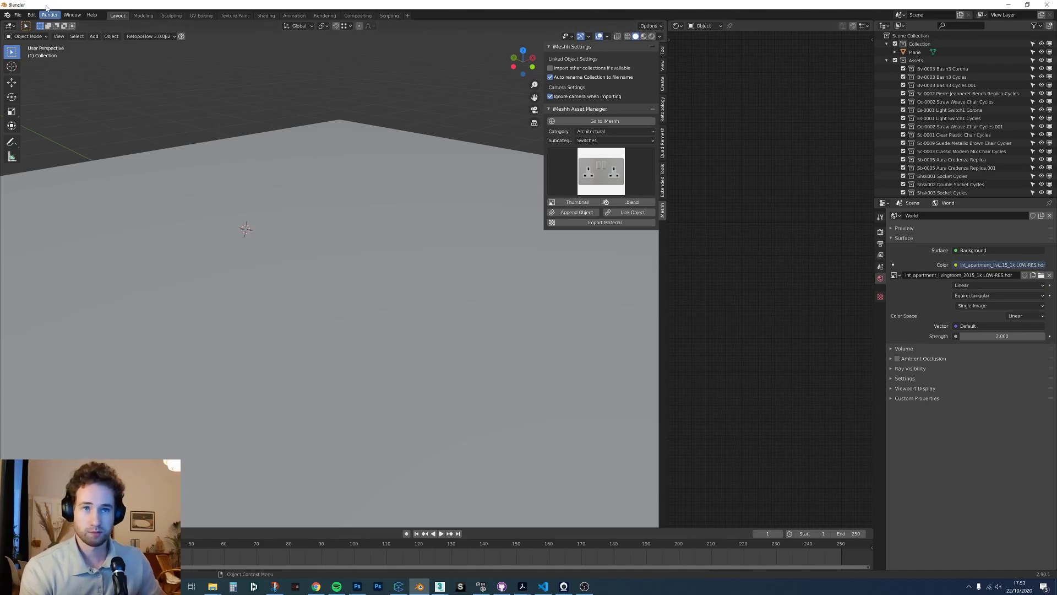
left_click(18, 16)
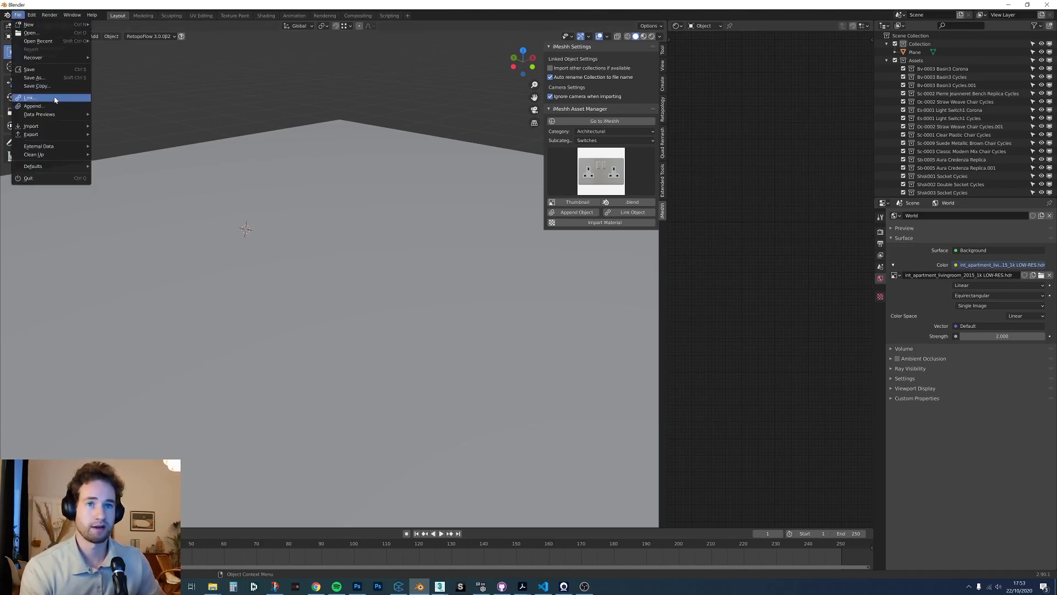
left_click(29, 97)
left_click(412, 158)
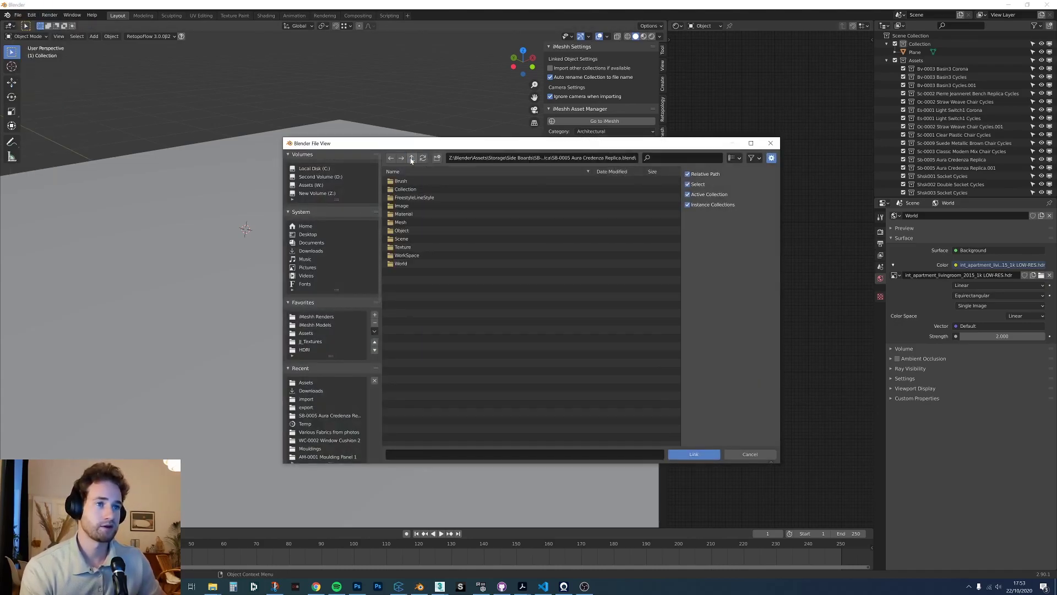
double_click(402, 230)
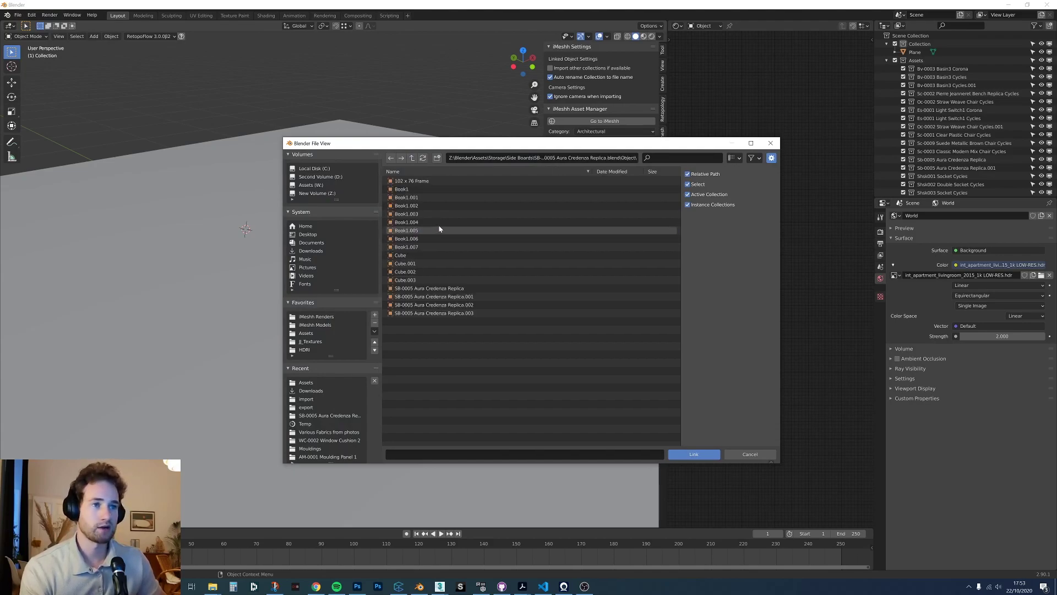
key("a")
left_click(694, 454)
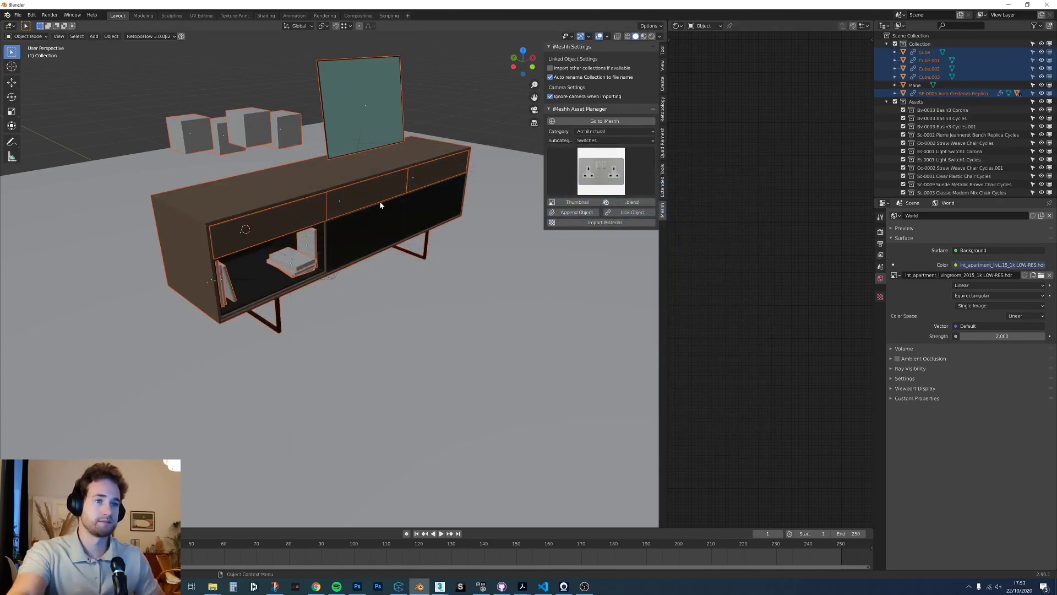
Select the middle part of the linked Aura credenza to inspect it as an individual object.
left_click(381, 206)
scroll(381, 206, "down", 2)
middle_click_drag(381, 206, 394, 222)
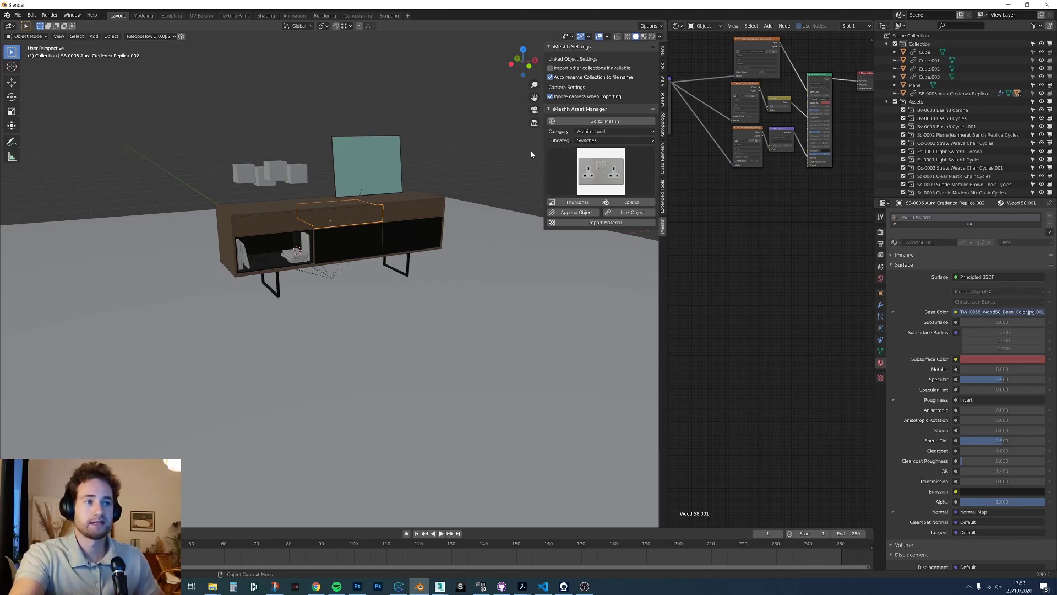
Select everything in the scene and delete all the individually linked Aura credenza objects.
middle_click_drag(386, 219, 373, 213)
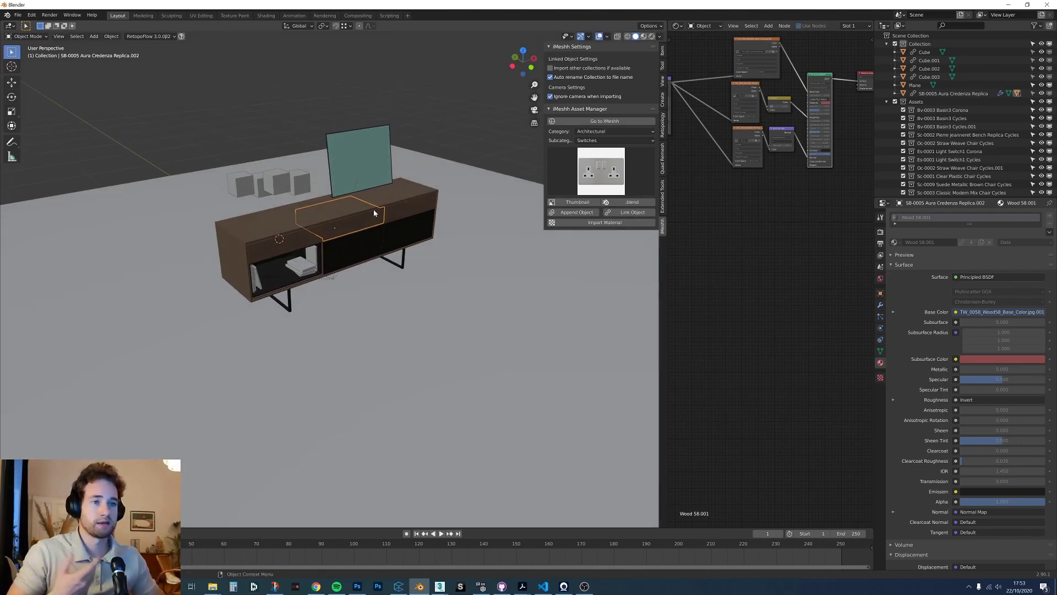
key("a")
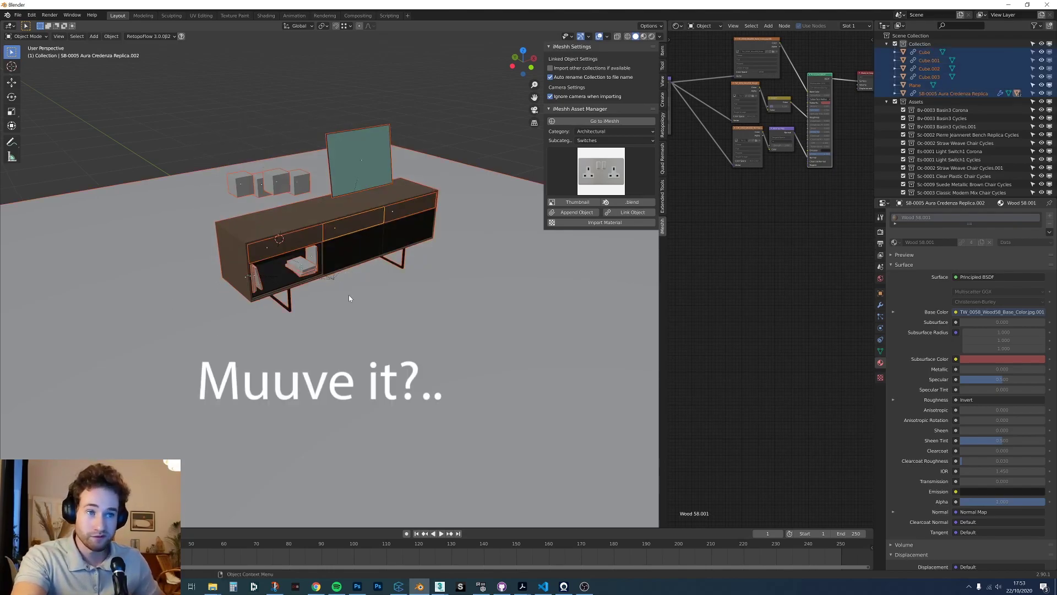
key("Delete")
key("x")
left_click(325, 294)
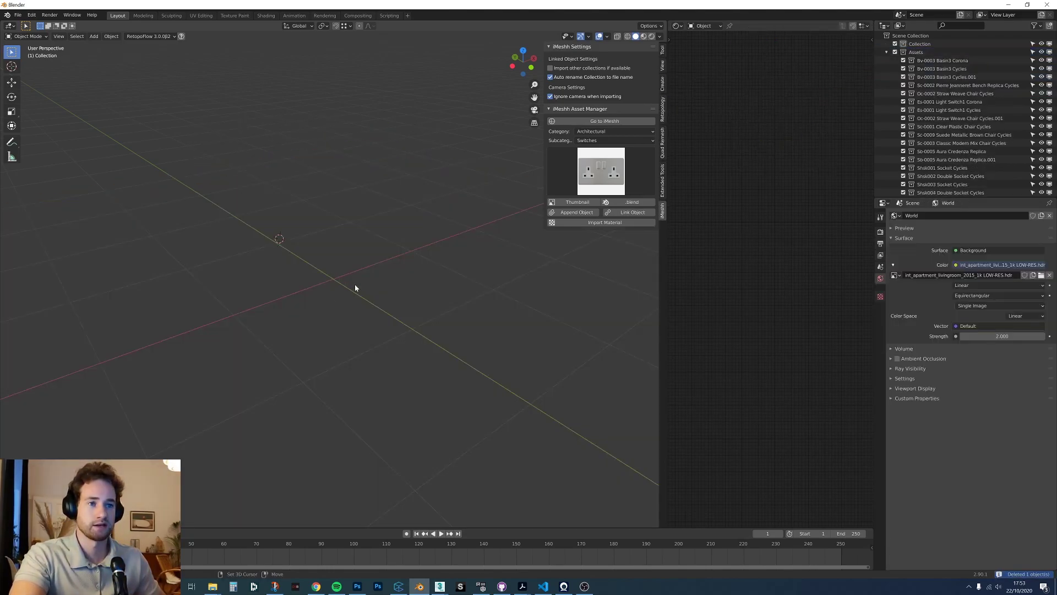
Browse to the Collection folder of SB-0005 Aura Credenza Replica.blend for linking, and check the default collection in a fresh Blender session.
left_click(17, 15)
left_click(33, 97)
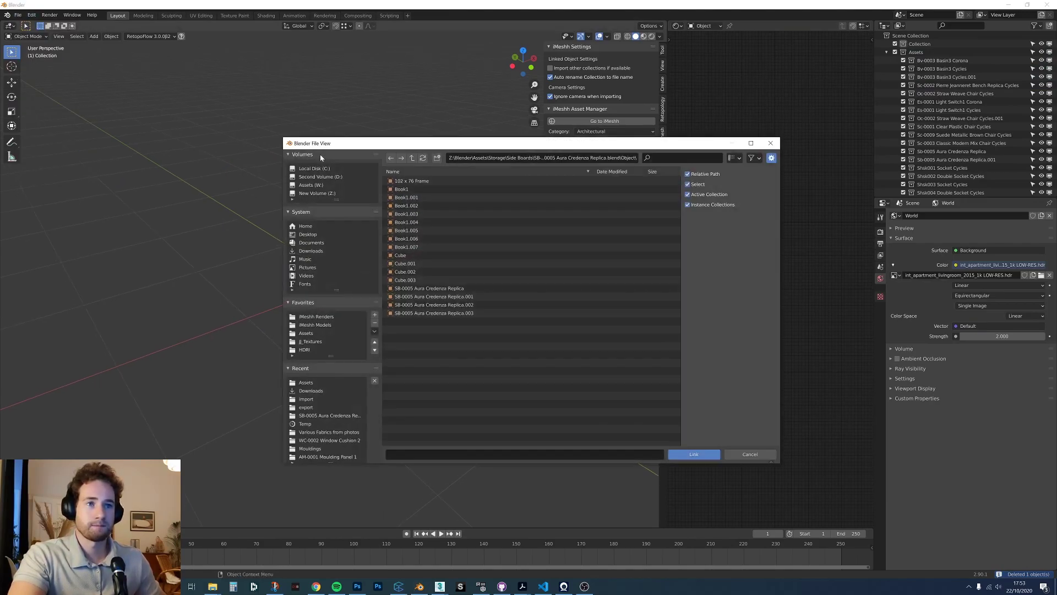
left_click(412, 158)
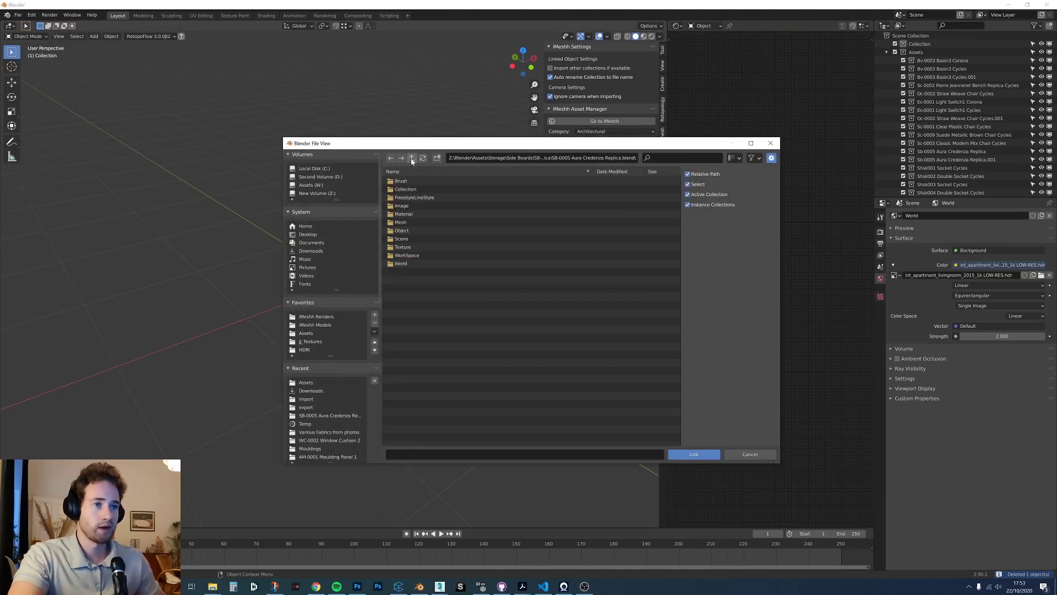
left_click(405, 188)
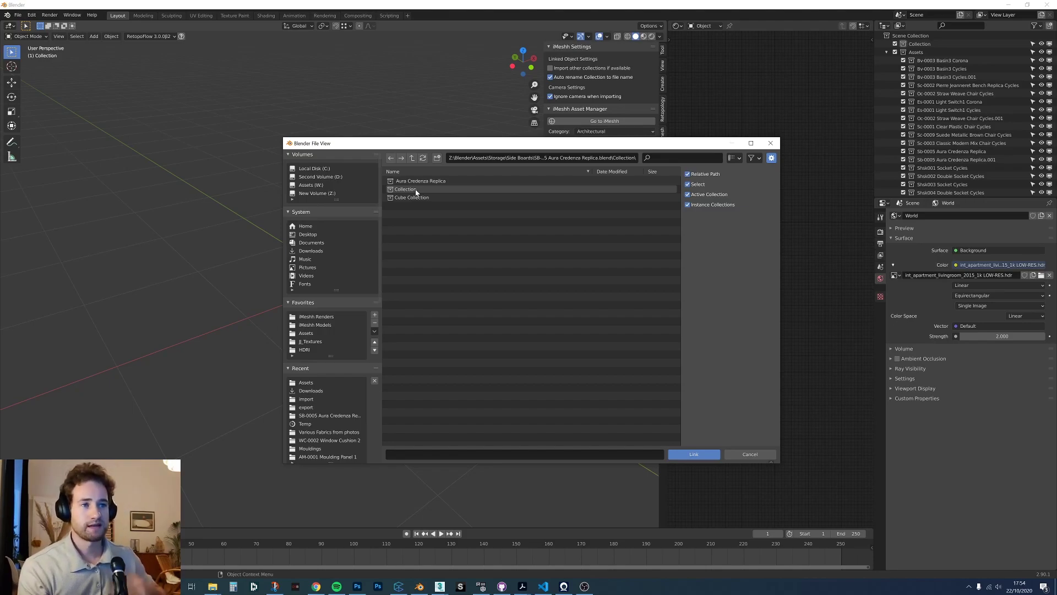
left_click(419, 586)
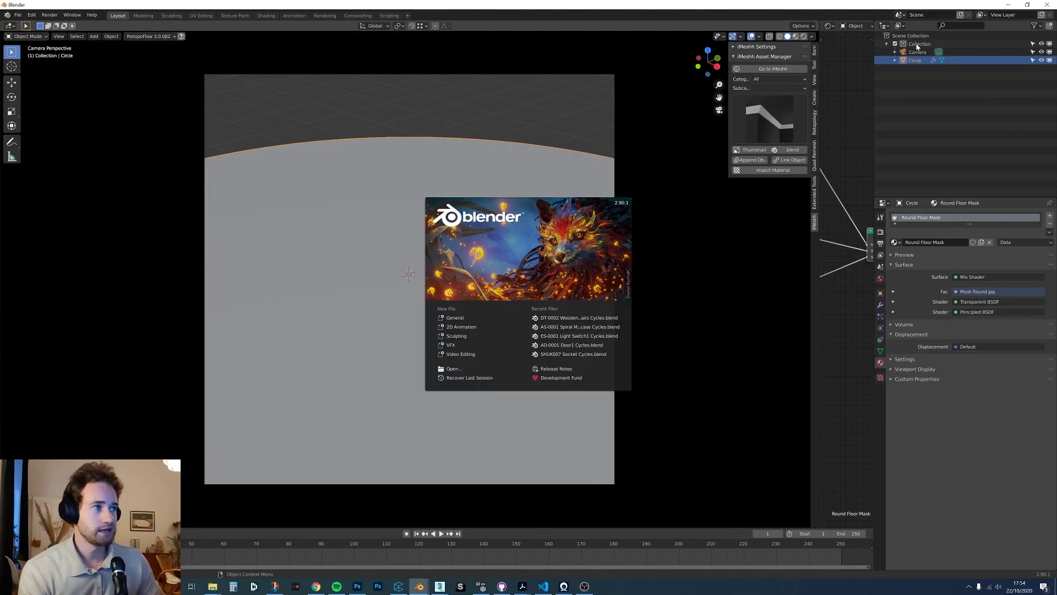
left_click(923, 46)
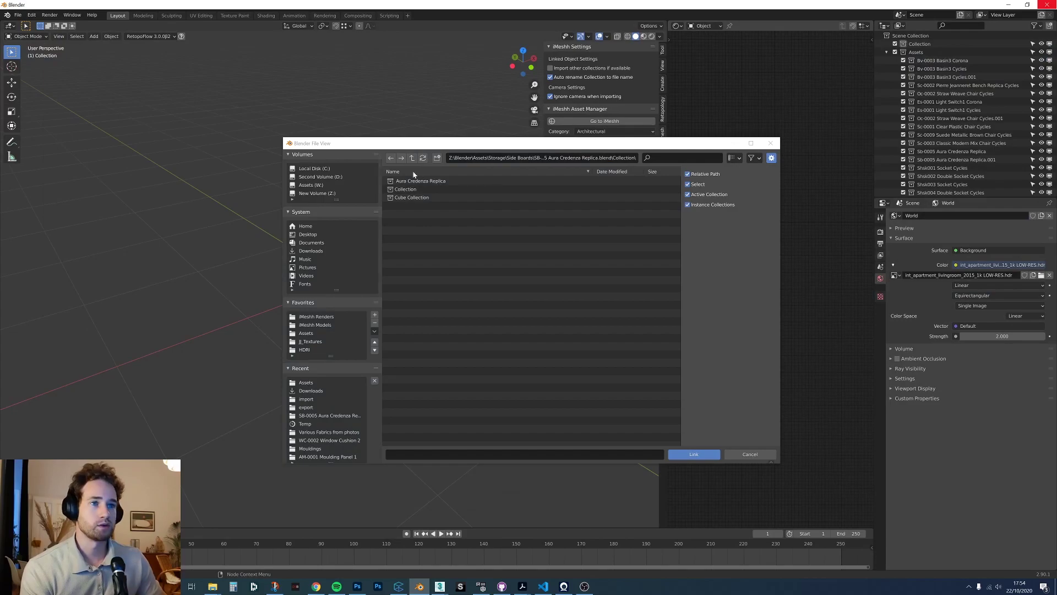
Compare the available collections in the file browser and link the one named Collection into the scene.
left_click(424, 189)
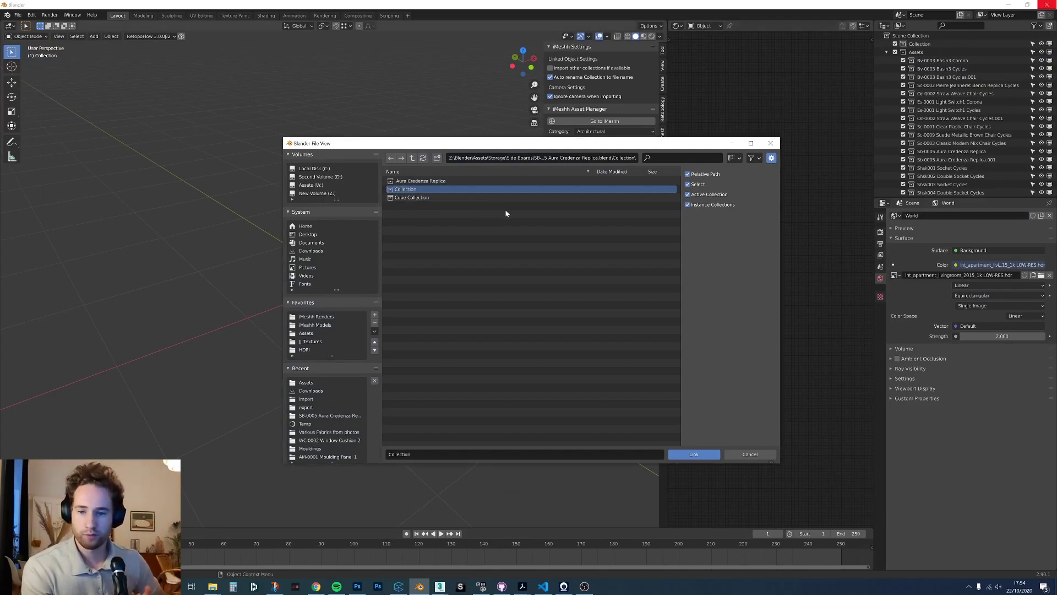
left_click(427, 197, "ctrl")
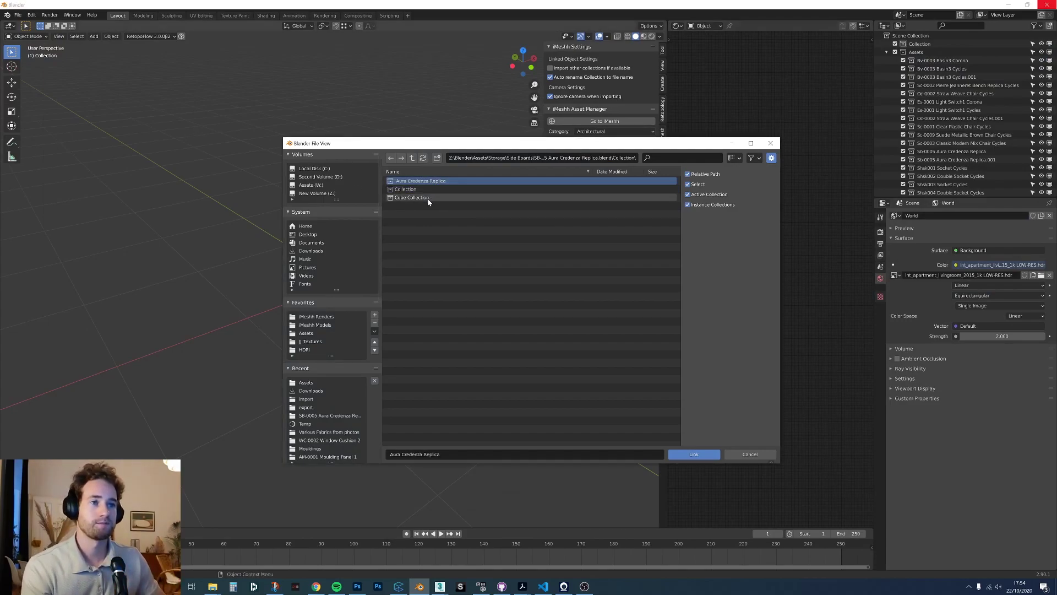
left_click(435, 181, "ctrl")
left_click(441, 189, "ctrl")
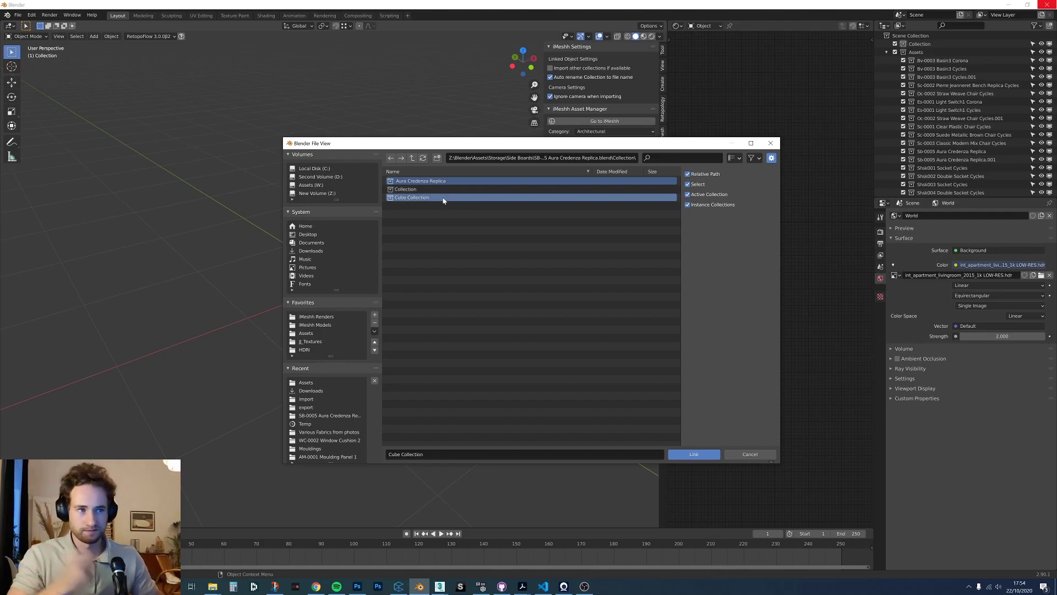
left_click_drag(475, 142, 353, 132)
double_click(330, 178)
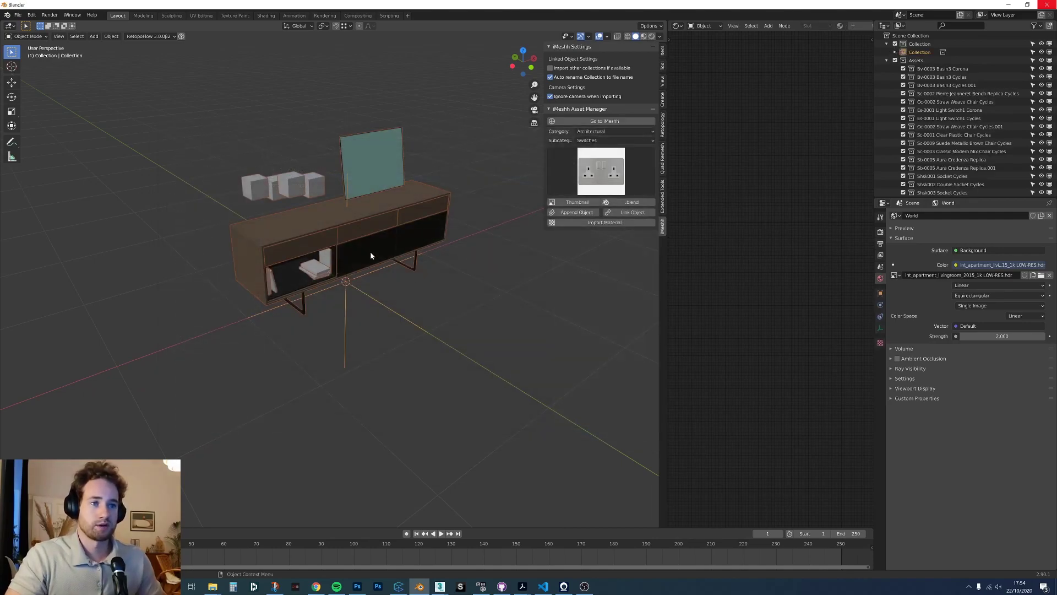
Try scaling and rotating the linked collection as a single object, cancel both transforms, and delete the collection.
middle_click_drag(359, 292, 417, 298)
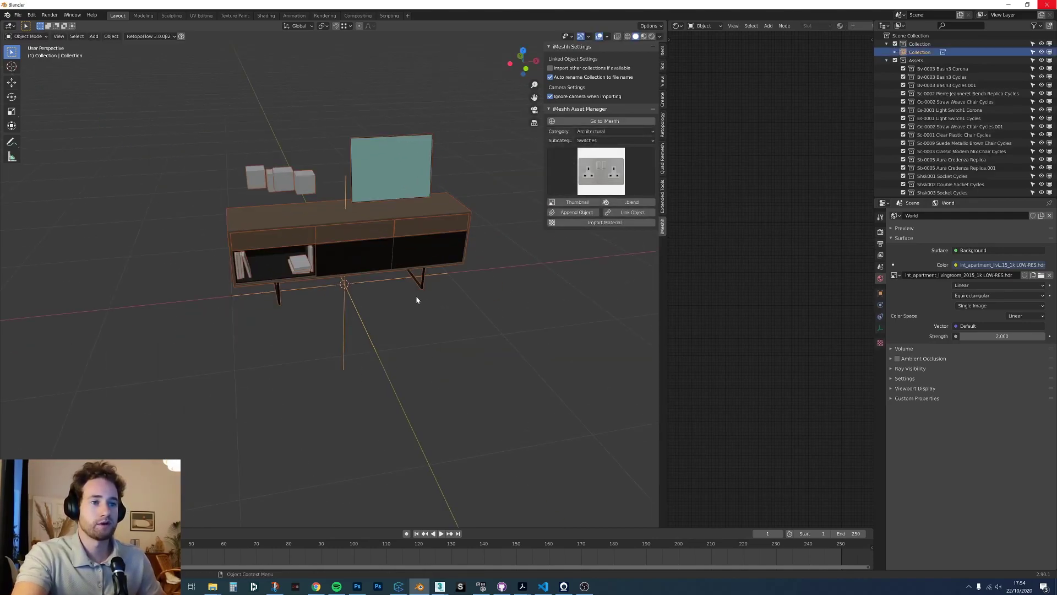
key("s")
key("Escape")
key("r")
key("Escape")
middle_click_drag(418, 296, 375, 249)
key("Delete")
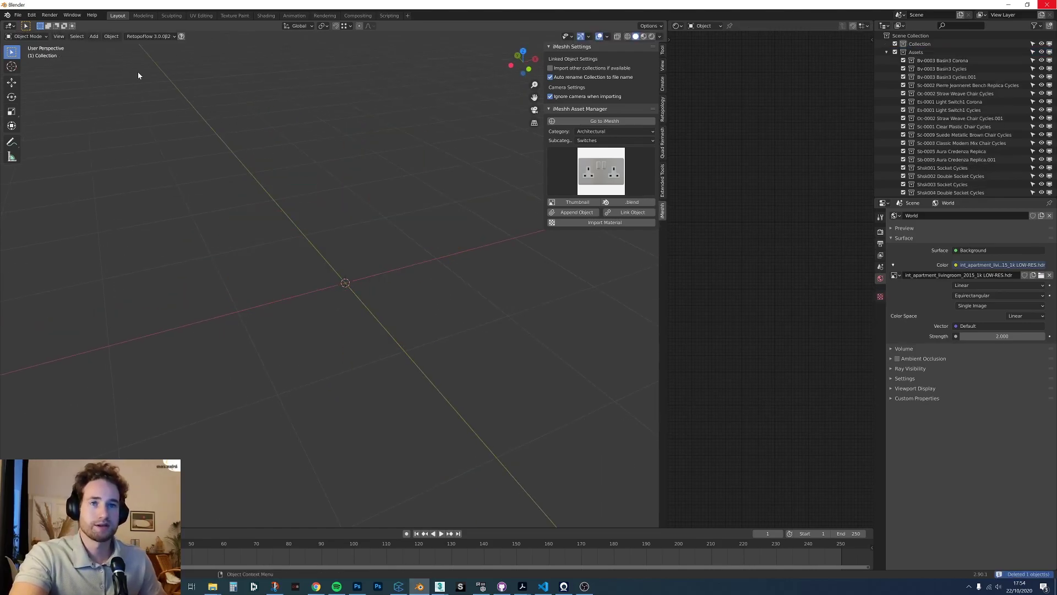
Link the Aura Credenza Replica and Cube Collection collections from the same blend file into the scene.
left_click(31, 15)
mouse_move(18, 15)
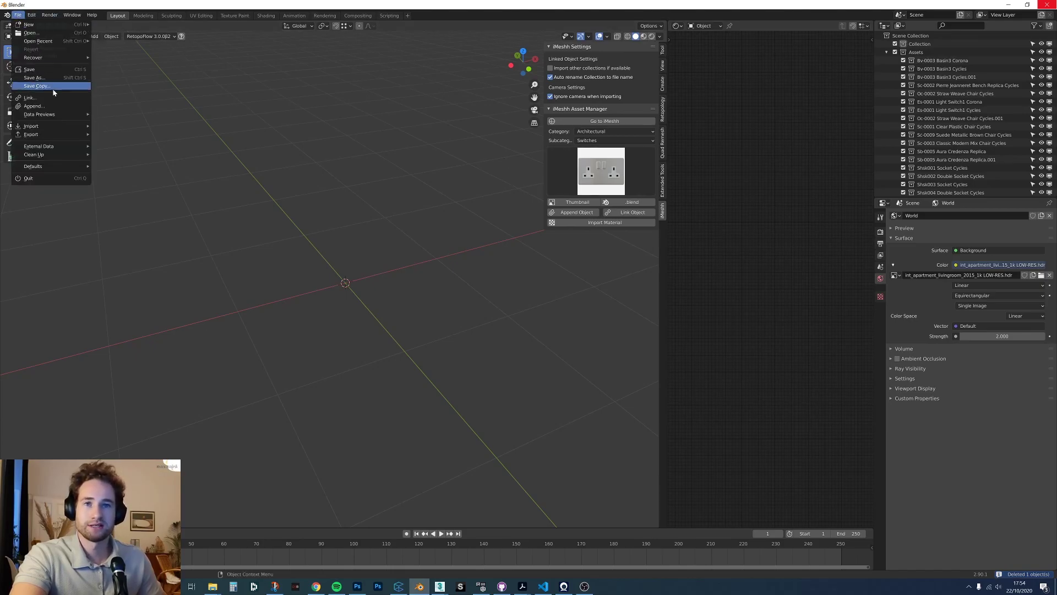
left_click(33, 98)
left_click_drag(420, 213, 420, 179)
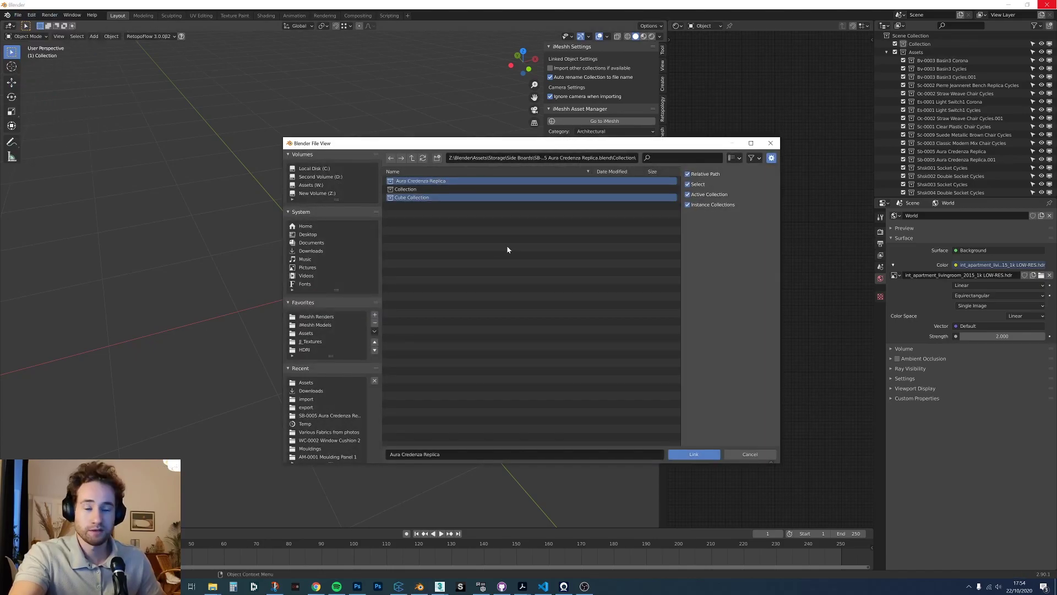
left_click(693, 454)
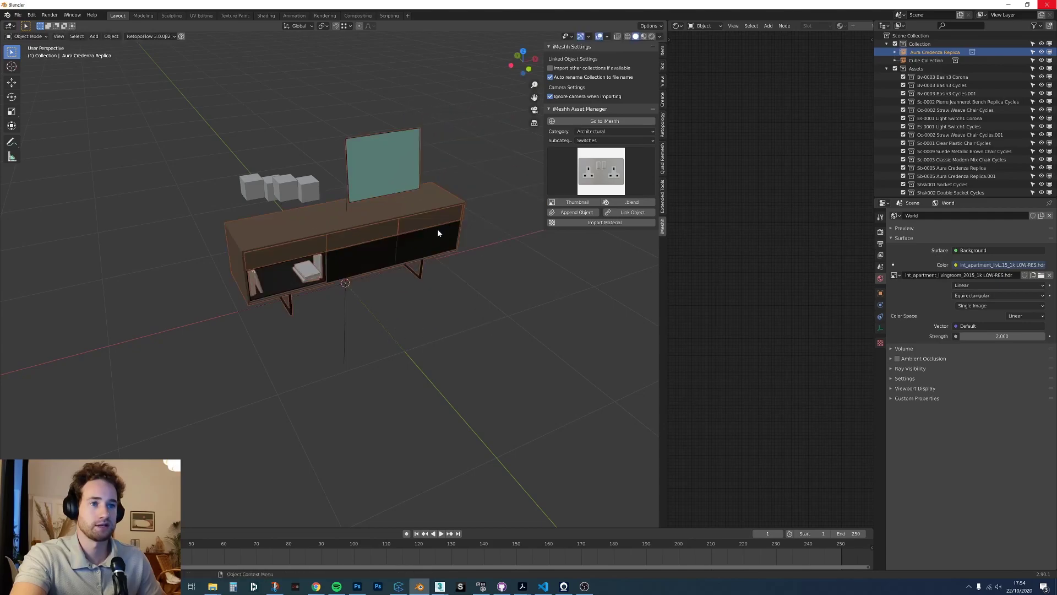
Select the linked cube and credenza collections together and delete both from the scene.
left_click(307, 177)
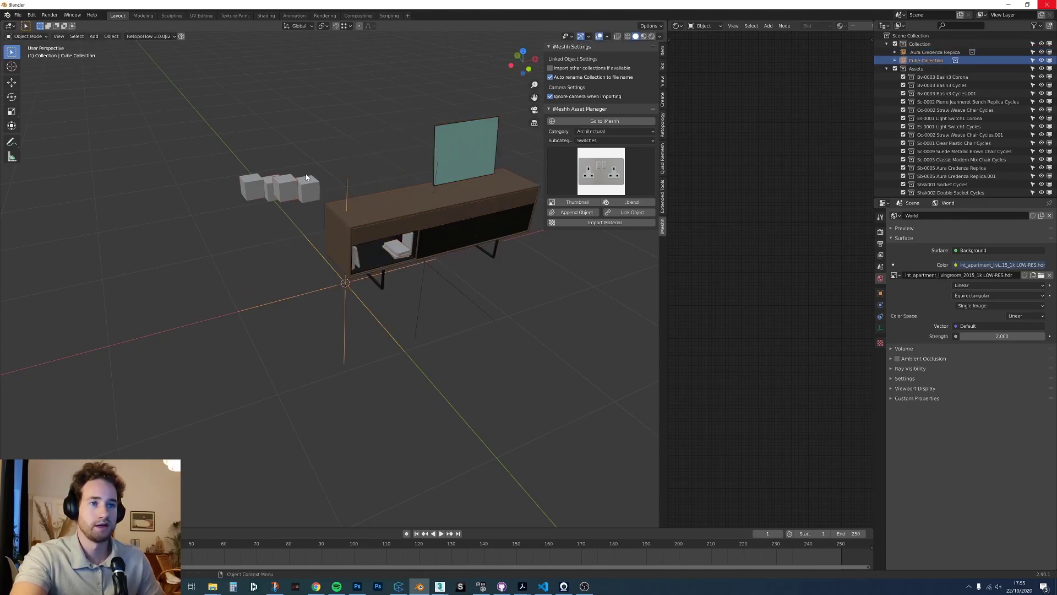
left_click(403, 213)
key("x")
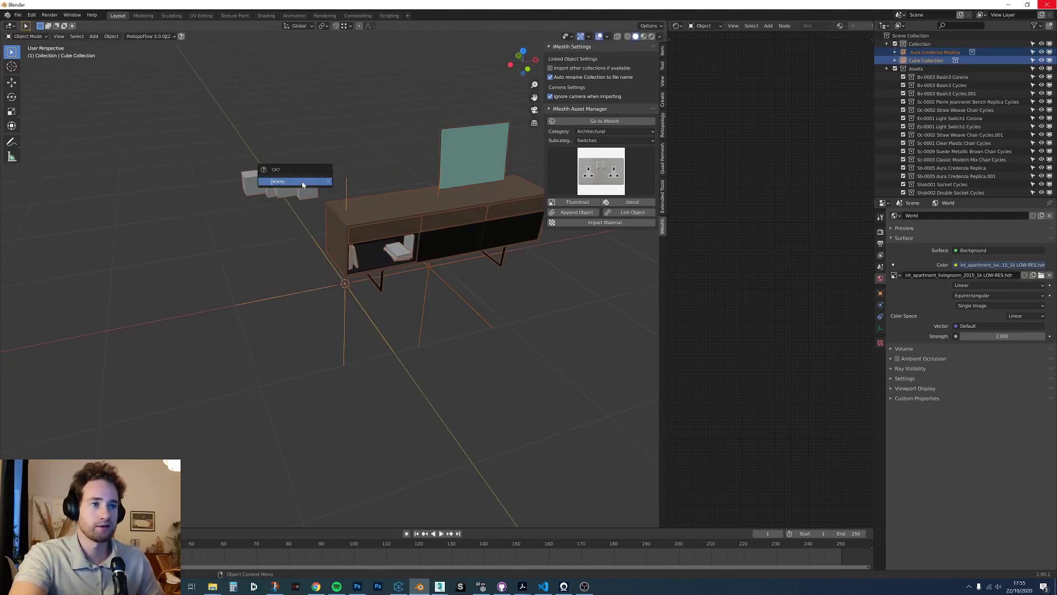
left_click(300, 181)
Link the Aura credenza from the Storage category's Side Boards subcategory with the iMeshh Asset Manager.
left_click(600, 131)
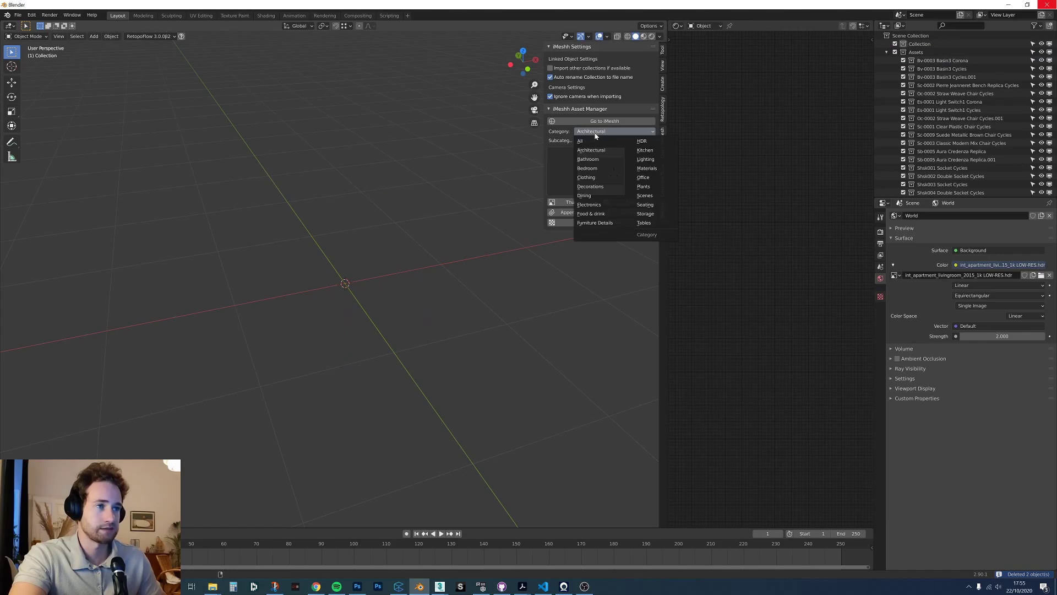
left_click(651, 215)
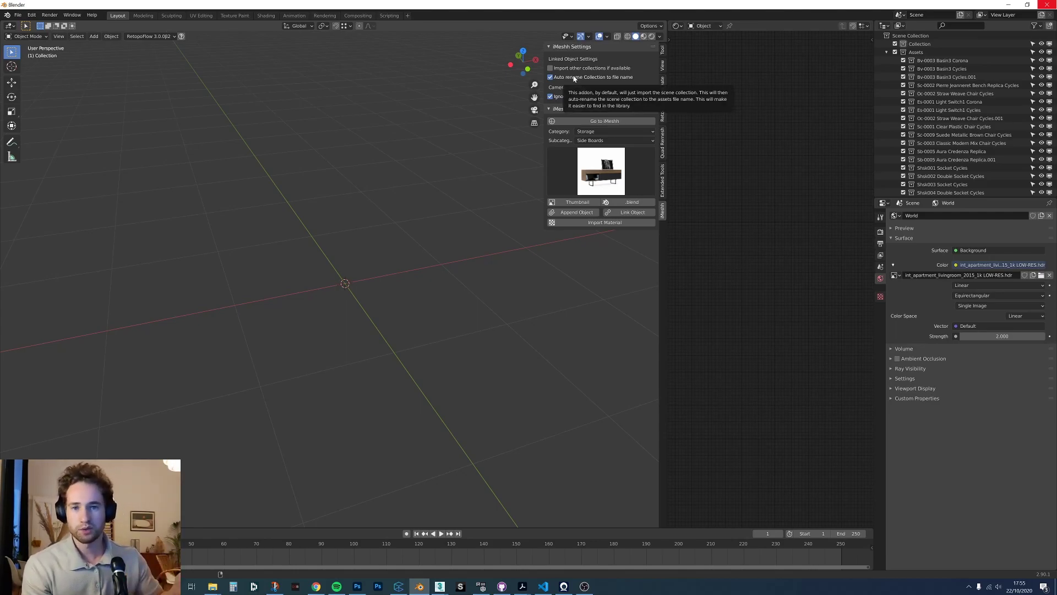
left_click(630, 213)
left_click(390, 169)
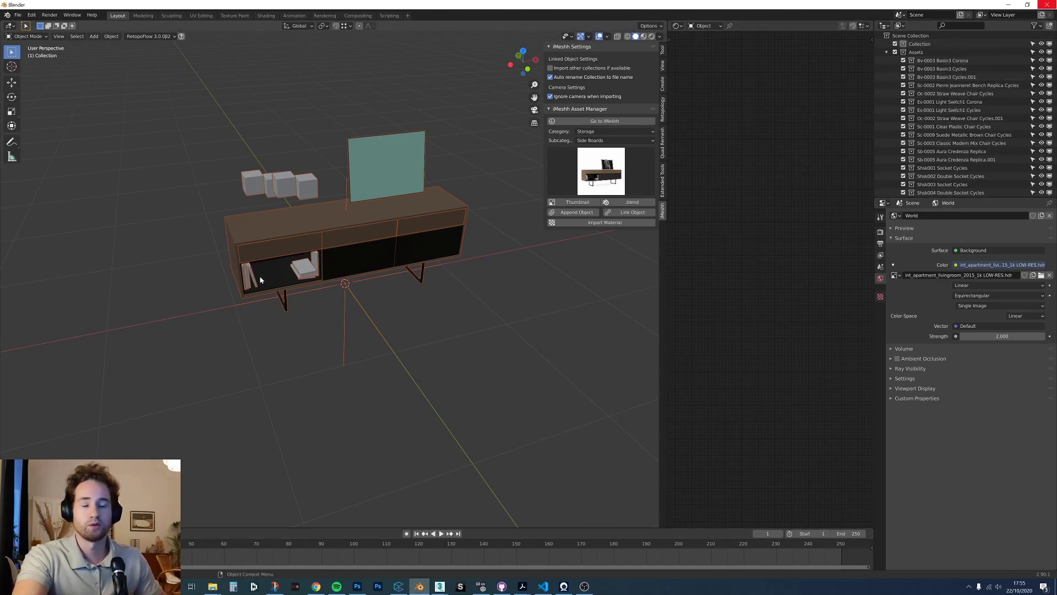
Select the linked credenza, try moving it as one object, and delete it from the scene.
middle_click_drag(254, 283, 359, 245)
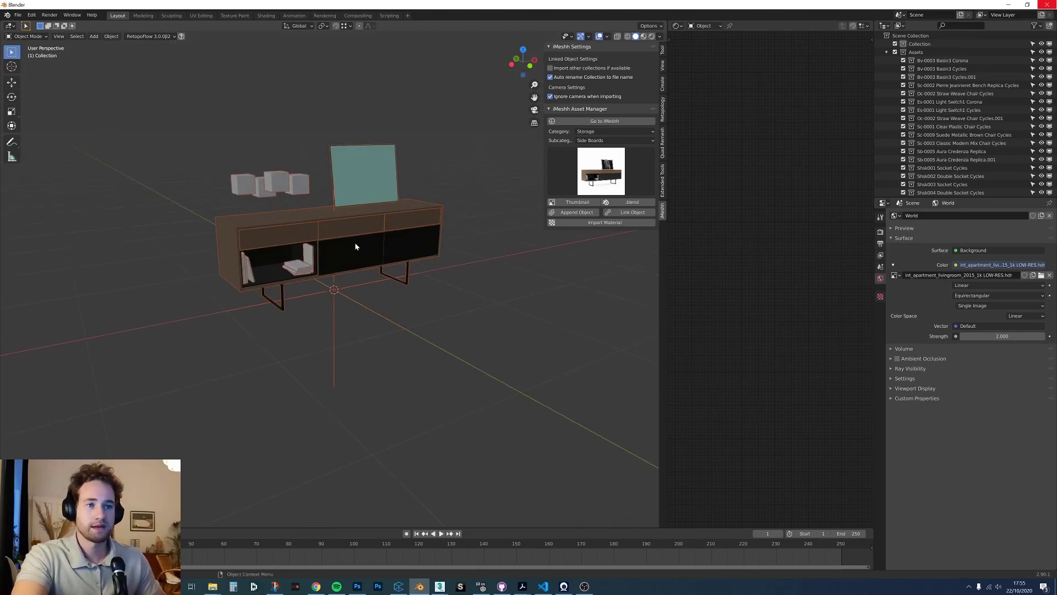
left_click(350, 240)
middle_click_drag(350, 240, 355, 249)
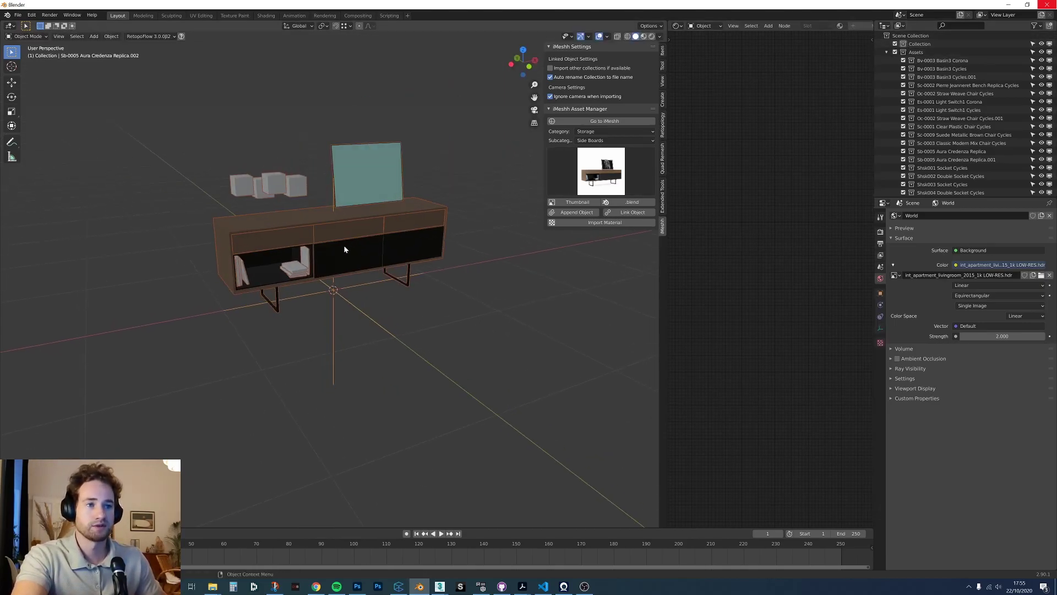
key("g")
right_click(347, 232)
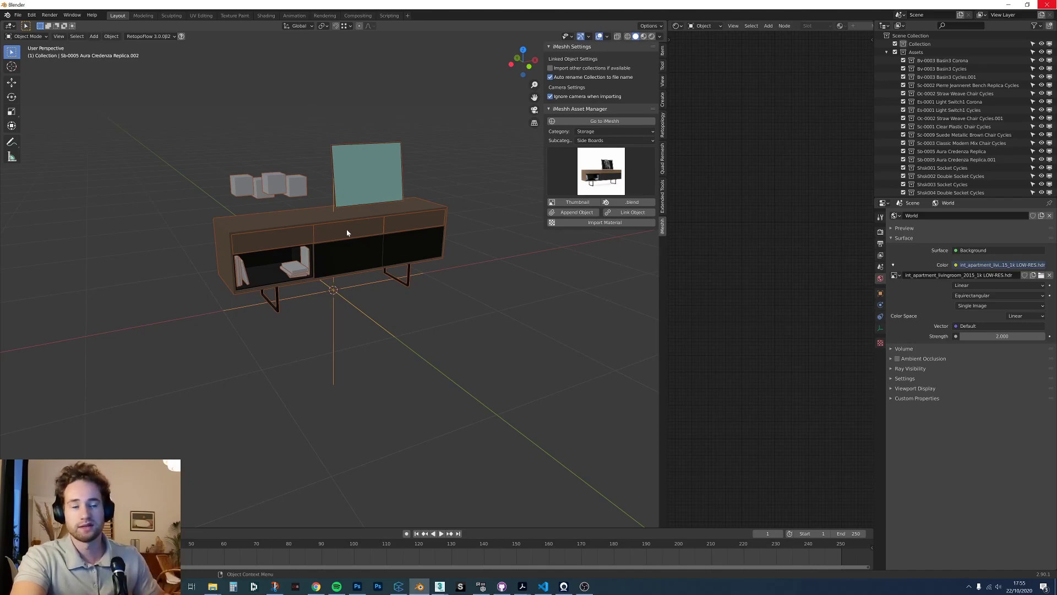
key("g")
right_click(322, 249)
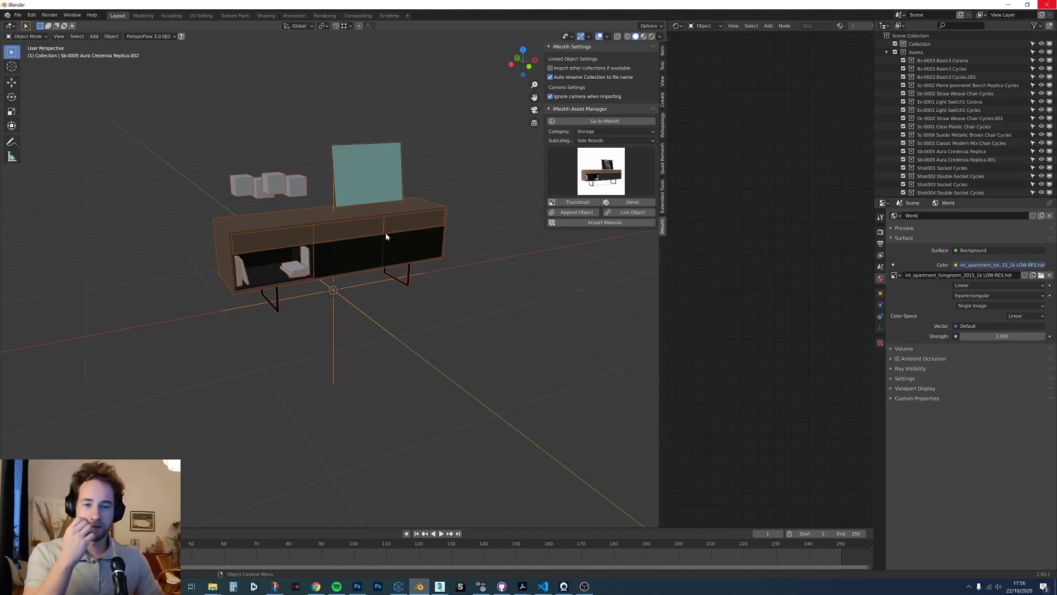
key("Delete")
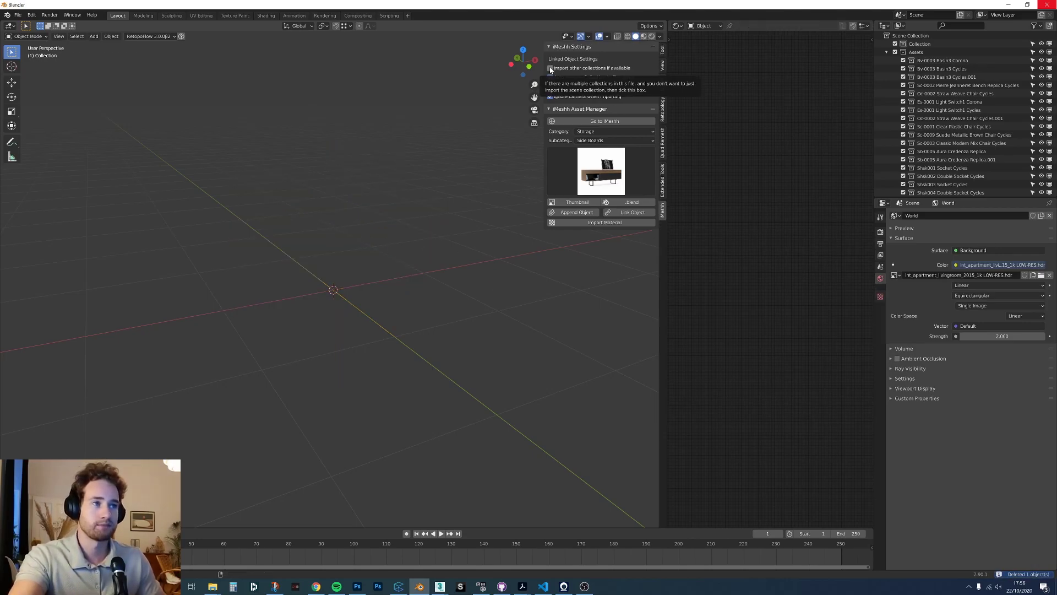
Link the Aura credenza again with importing of other collections enabled, and select its separate credenza collection.
left_click(632, 212)
left_click(365, 242)
key("shift+d")
key("x")
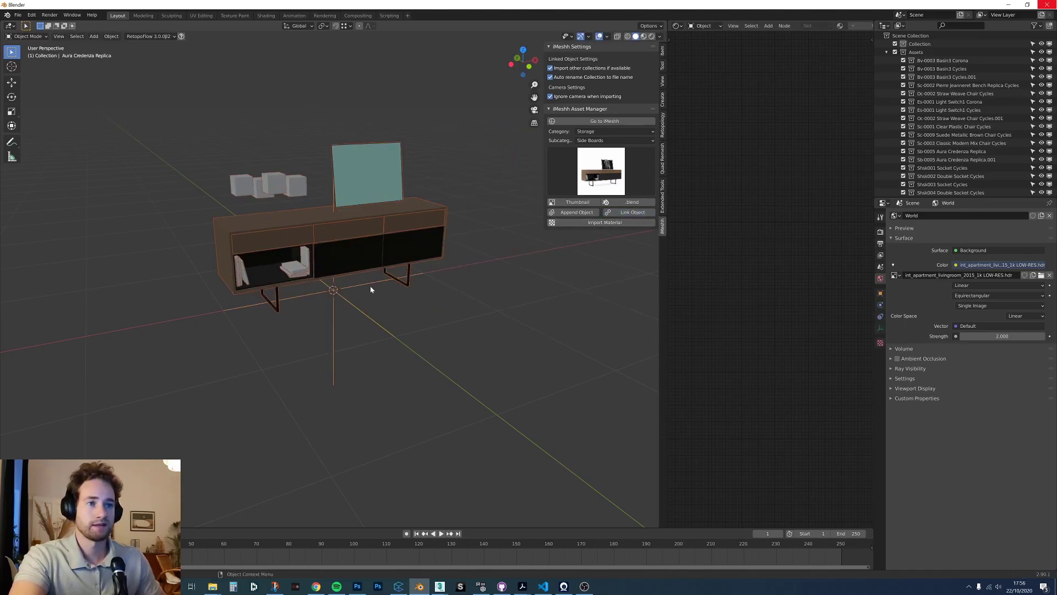
Move the linked credenza collection aside and delete the overlapping instance that contains the whole asset.
left_click(494, 259)
key("Delete")
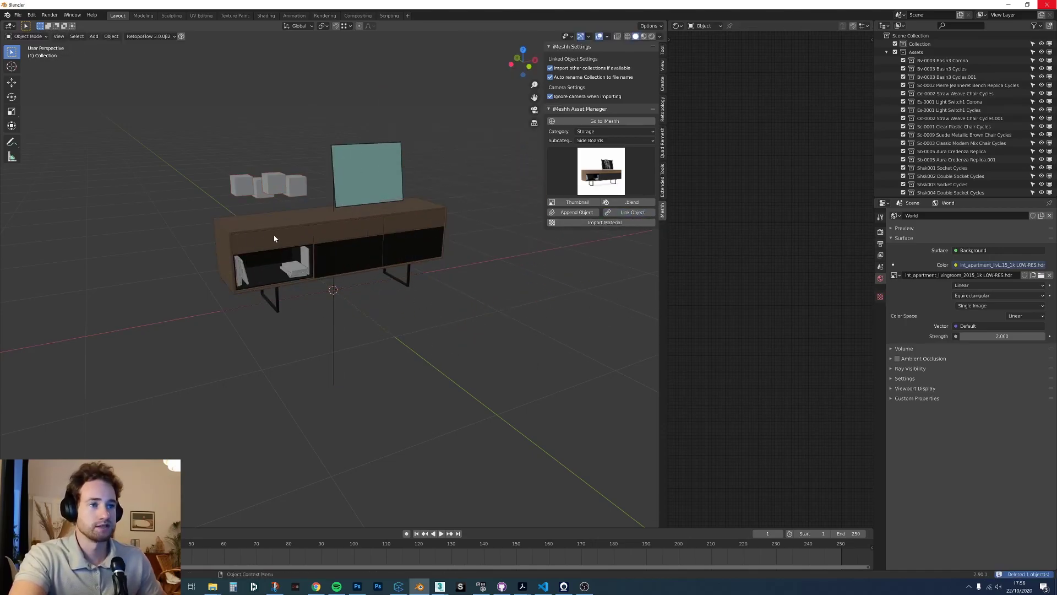
key("ctrl+z")
key("ctrl+z")
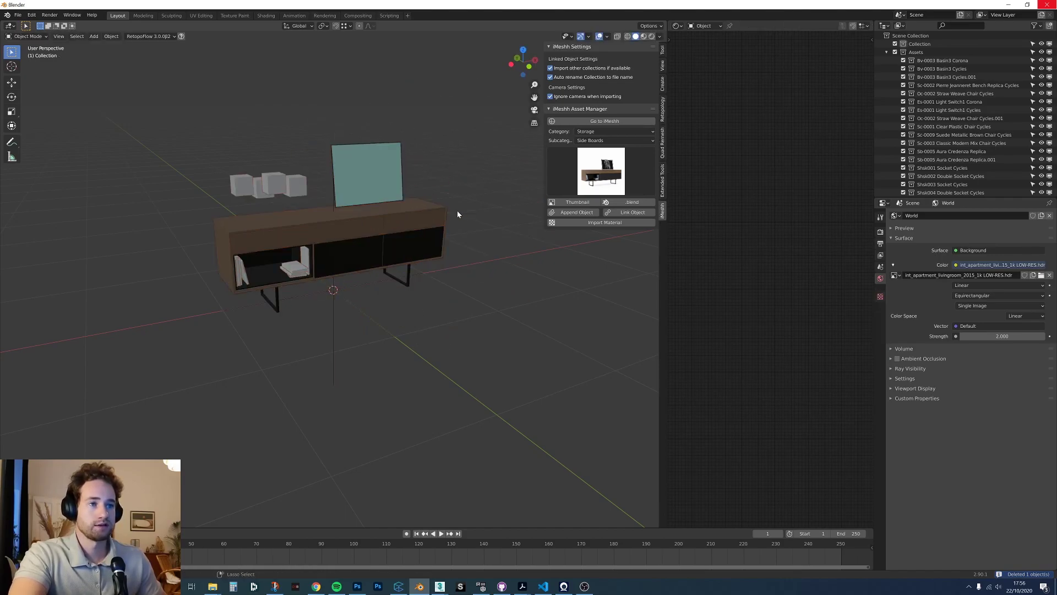
key("ctrl+z")
key("ctrl+z")
key("ctrl+z")
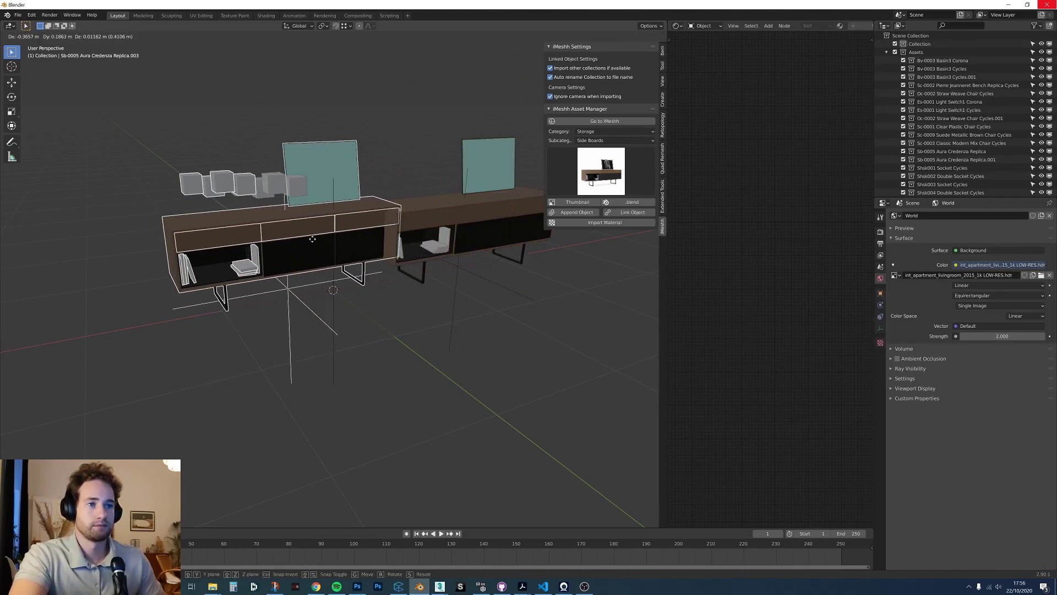
Reposition the separately linked credenza and cube collections so that the cubes sit in front of the credenza.
left_click(452, 219)
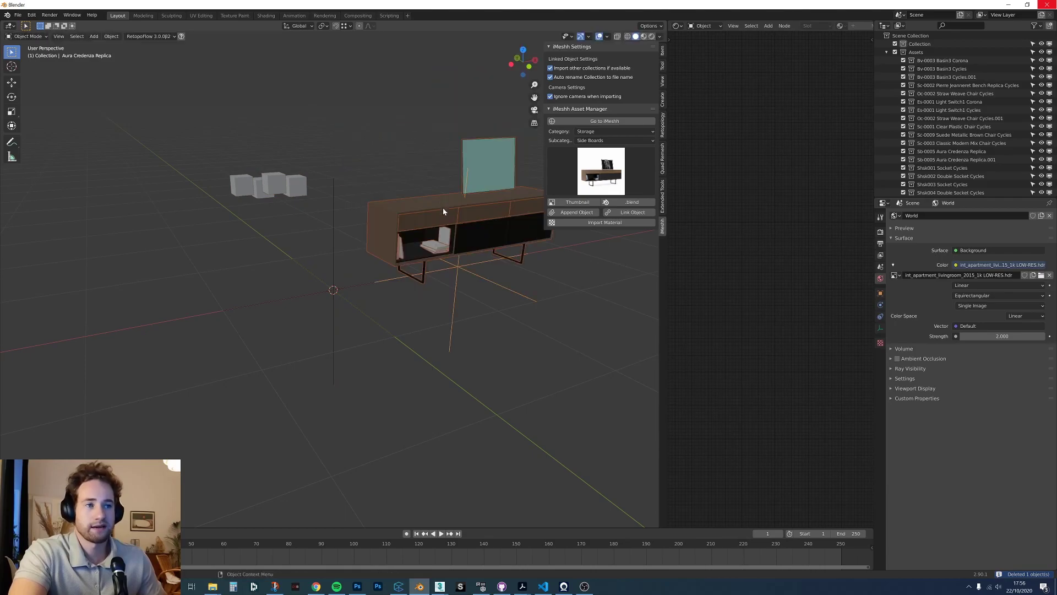
left_click(304, 190, "shift")
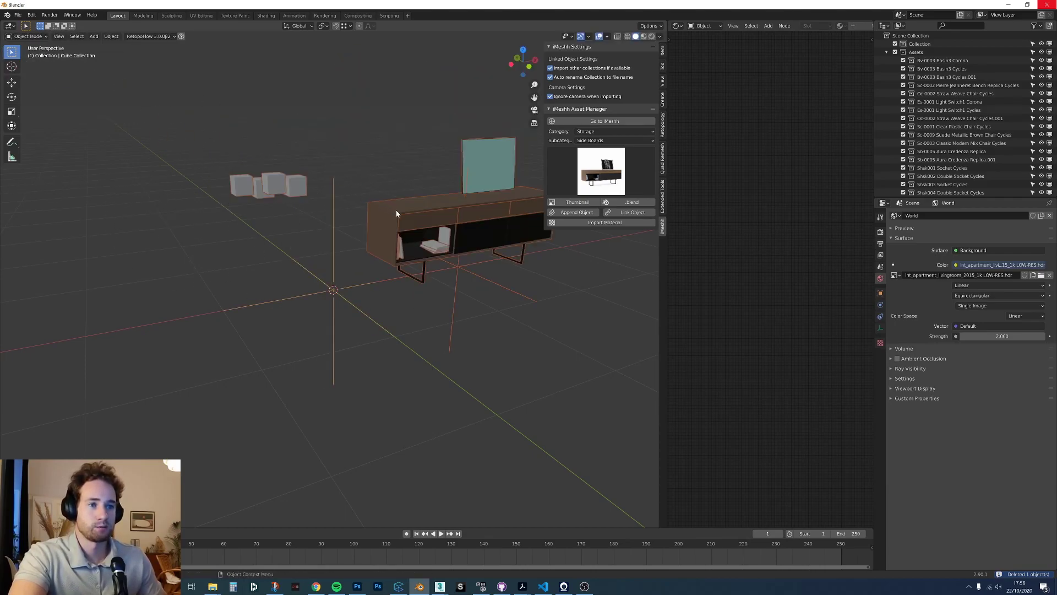
key("g")
left_click(313, 190)
middle_click_drag(313, 190, 400, 240)
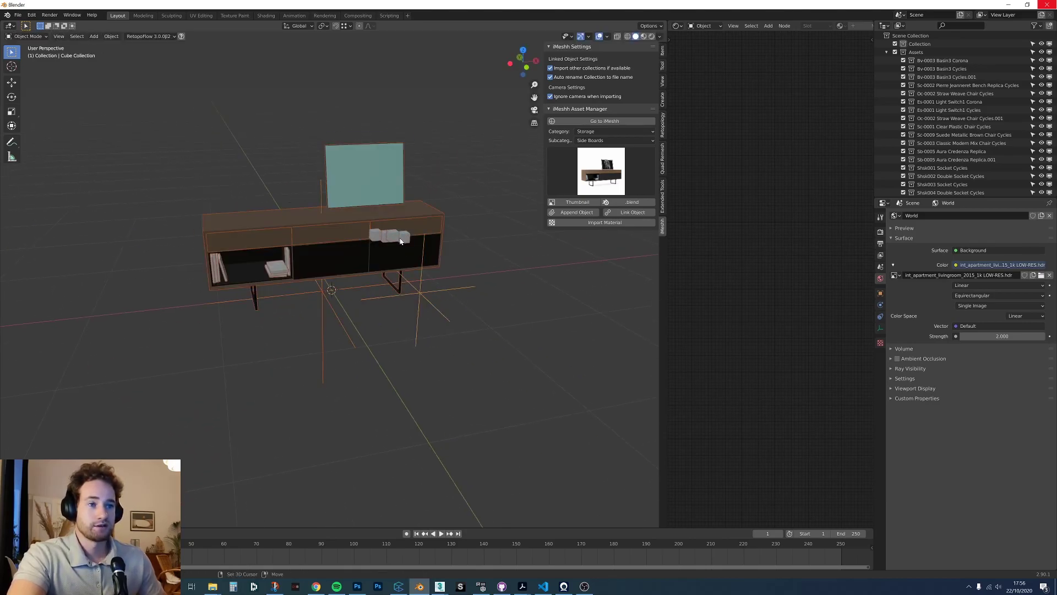
Delete the linked credenza and cube collections, and turn off importing other collections if available.
key("Delete")
left_click(550, 68)
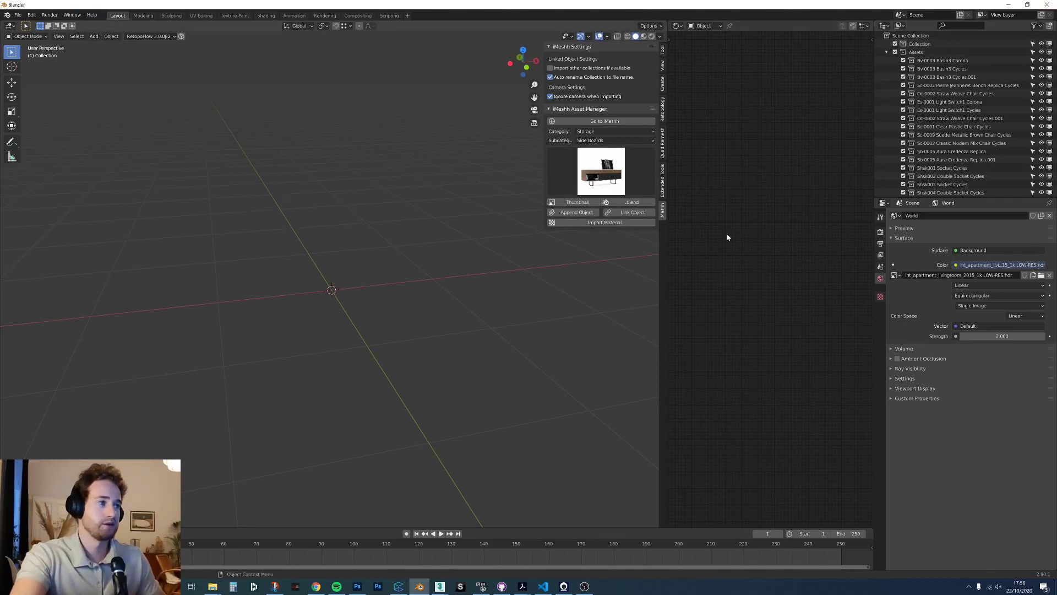
Delete all remaining collections from the scene, and link the Aura credenza's Collection with the standard Link command.
key("a")
key("x")
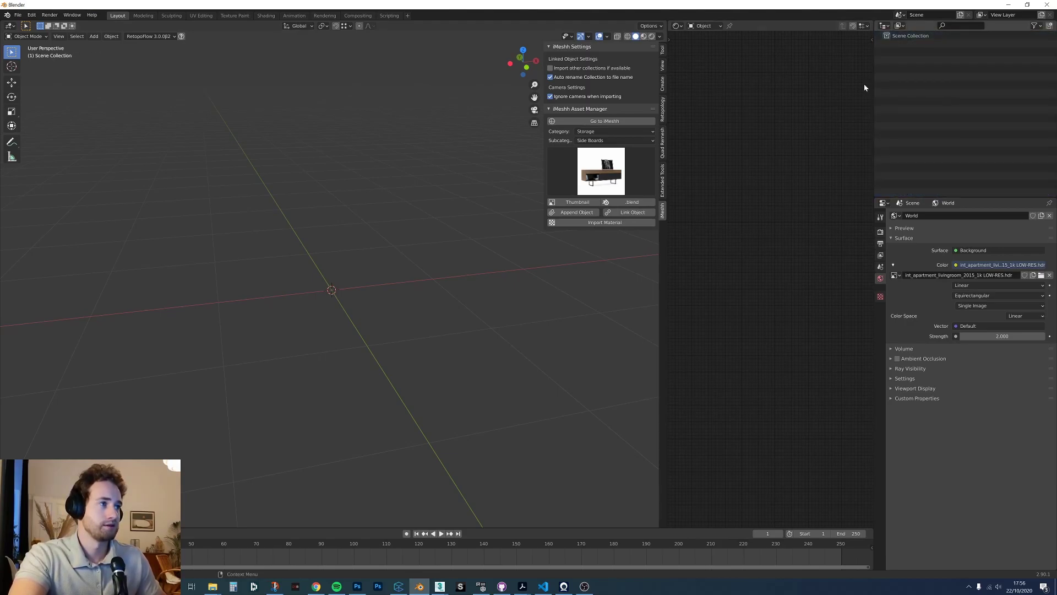
left_click(31, 15)
mouse_move(21, 16)
left_click(32, 106)
double_click(412, 191)
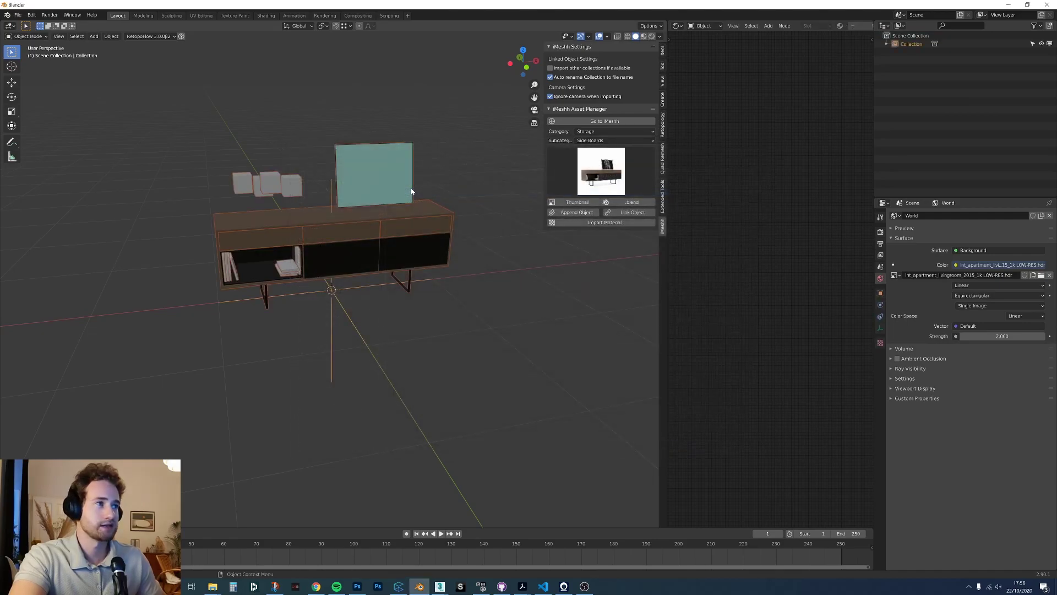
Delete the standard-linked credenza collection, and link the credenza through the asset manager for comparison before removing that instance too.
left_click(886, 43)
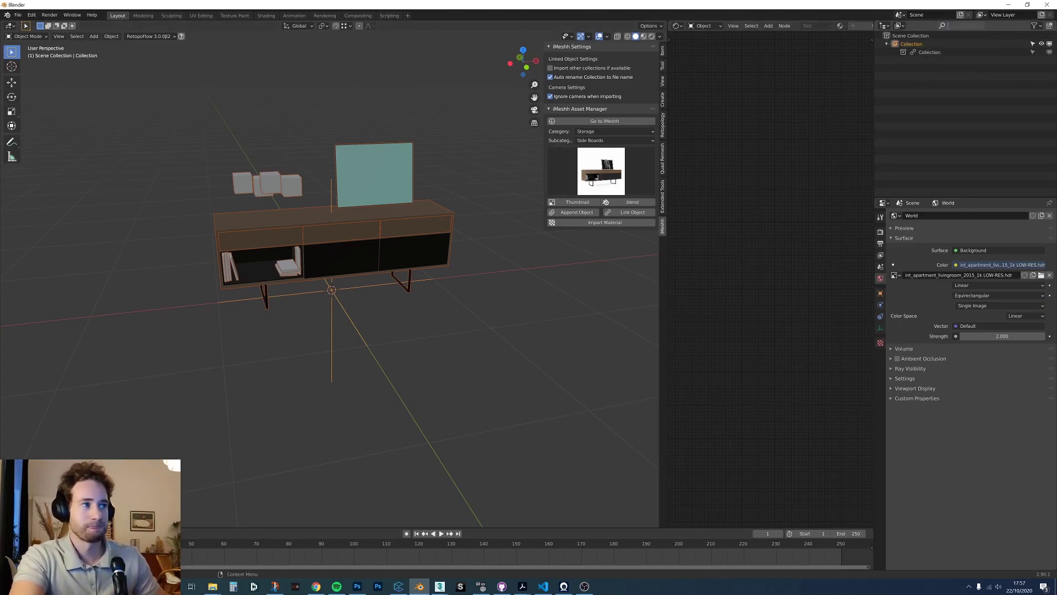
key("Delete")
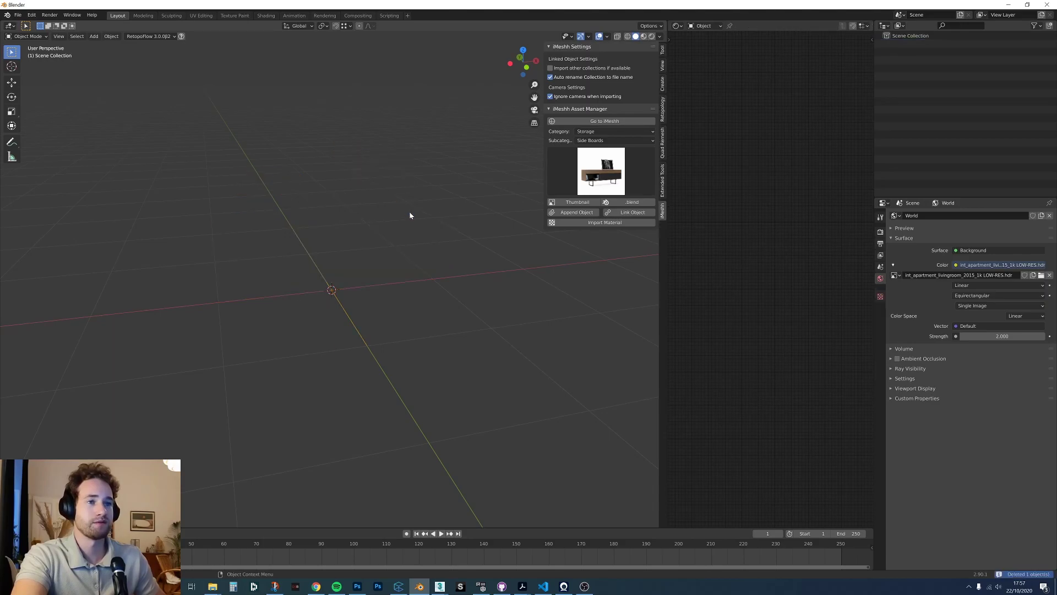
left_click(624, 215)
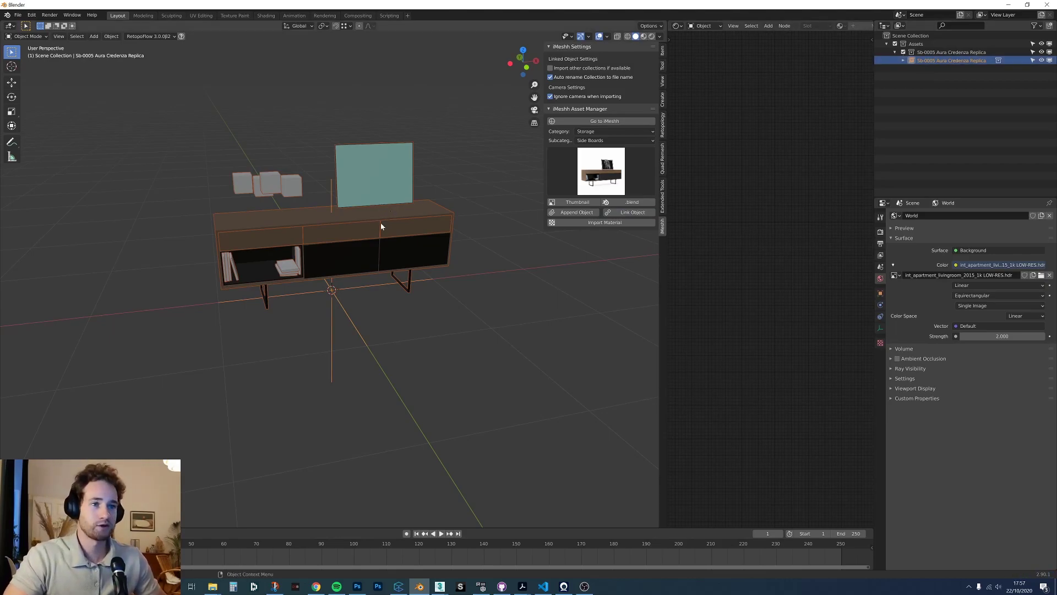
key("Delete")
Choose the TV-0003 Scandinavian modern TV stand in the Side Boards assets and link it into the scene.
left_click(601, 170)
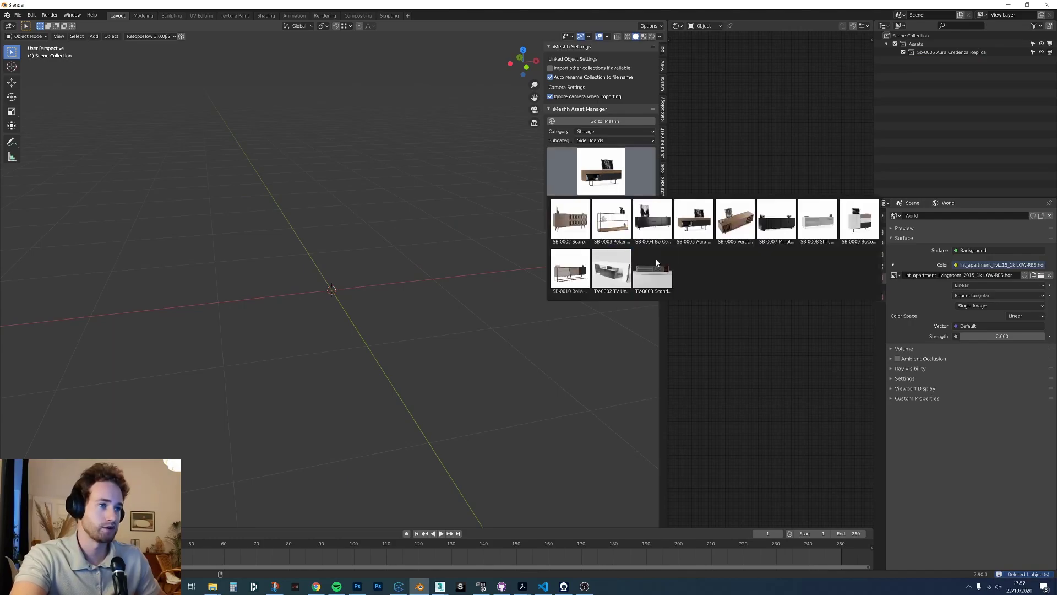
left_click(650, 264)
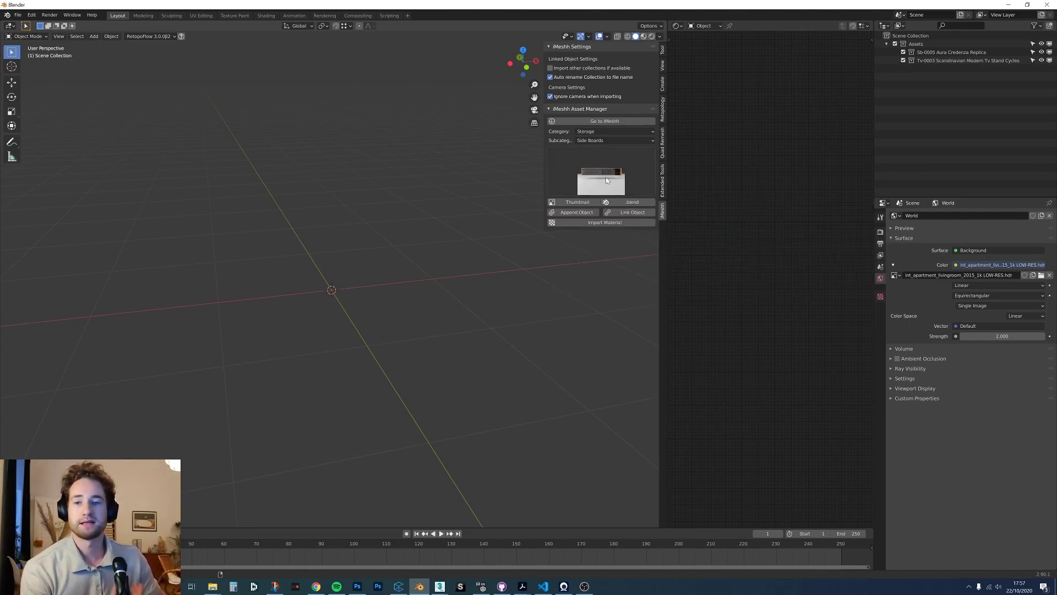
left_click(630, 212)
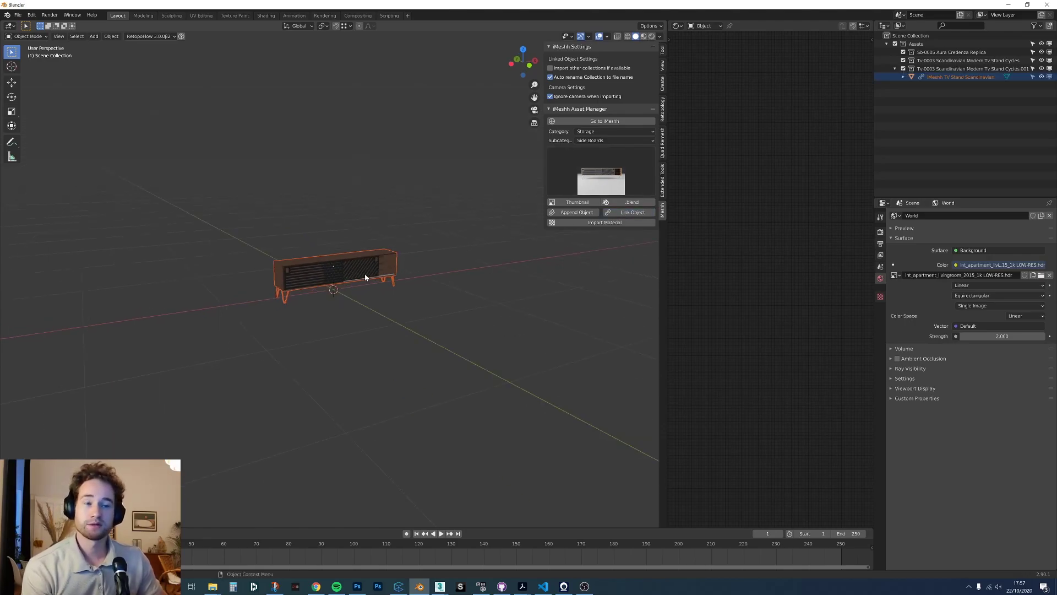
scroll(365, 273, "up", 4)
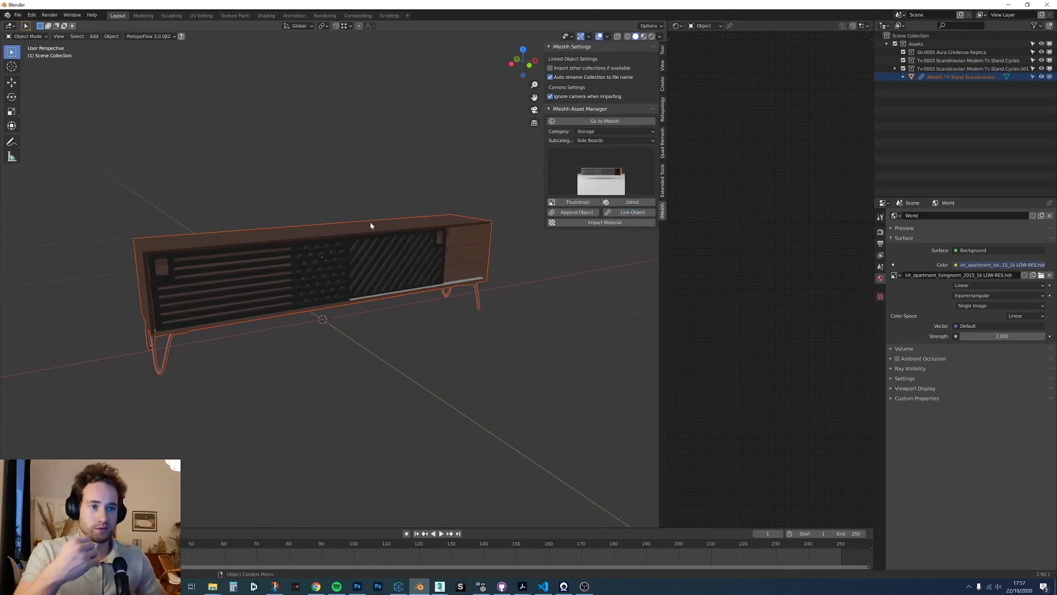
Try to enter Edit Mode on the linked Scandinavian TV stand, and delete it from the scene.
left_click(349, 238)
key("Tab")
key("Tab")
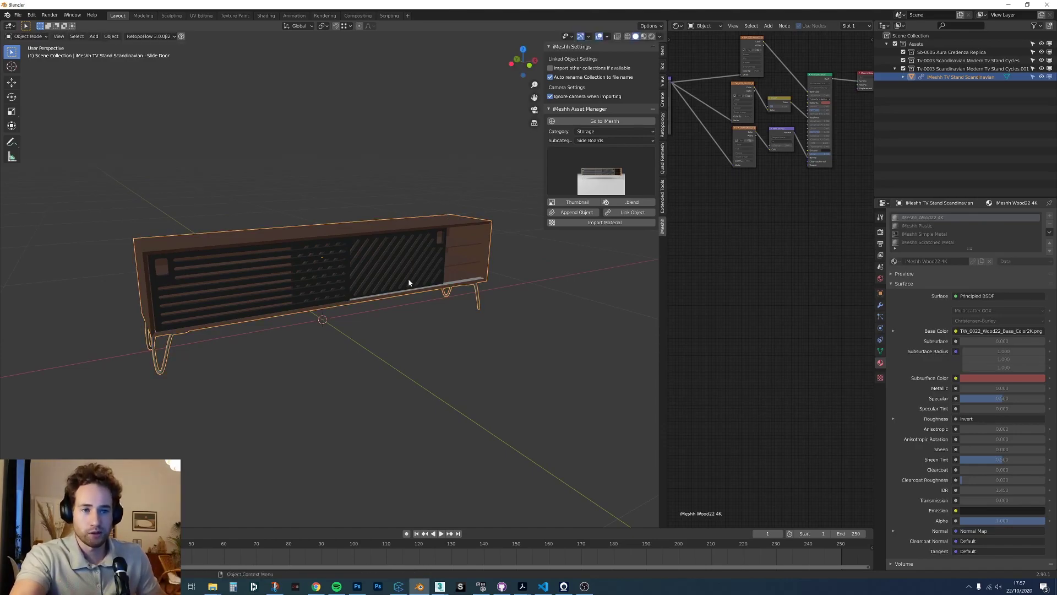
key("Tab")
key("Tab")
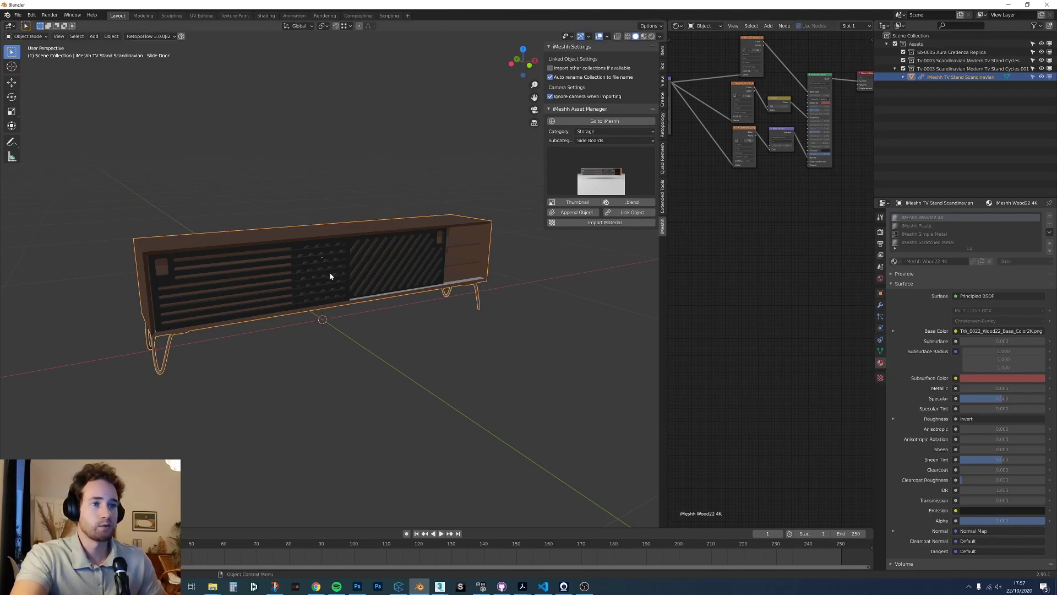
key("Tab")
key("Tab")
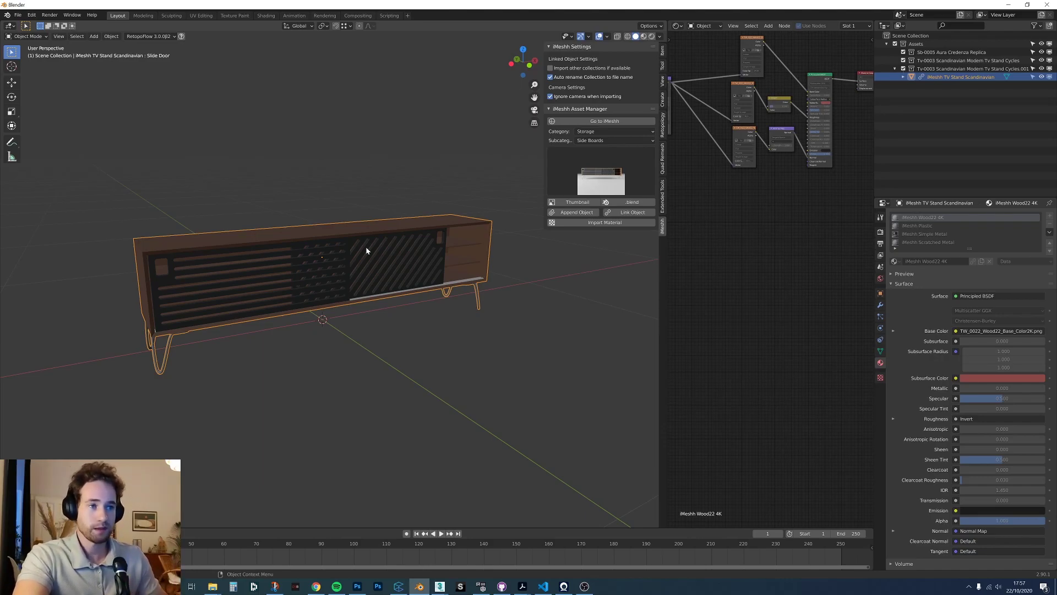
key("x")
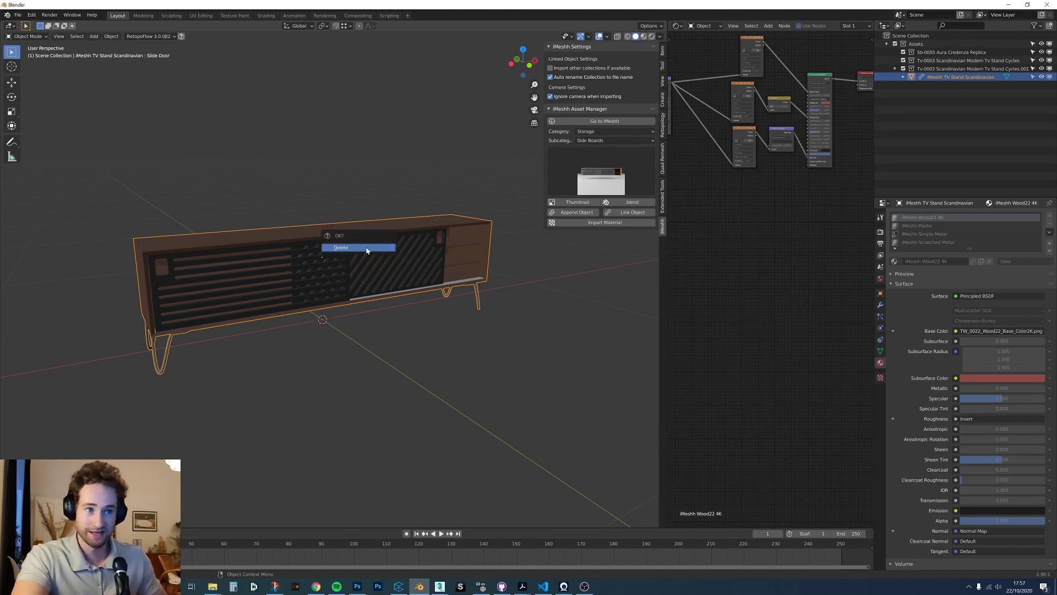
left_click(357, 244)
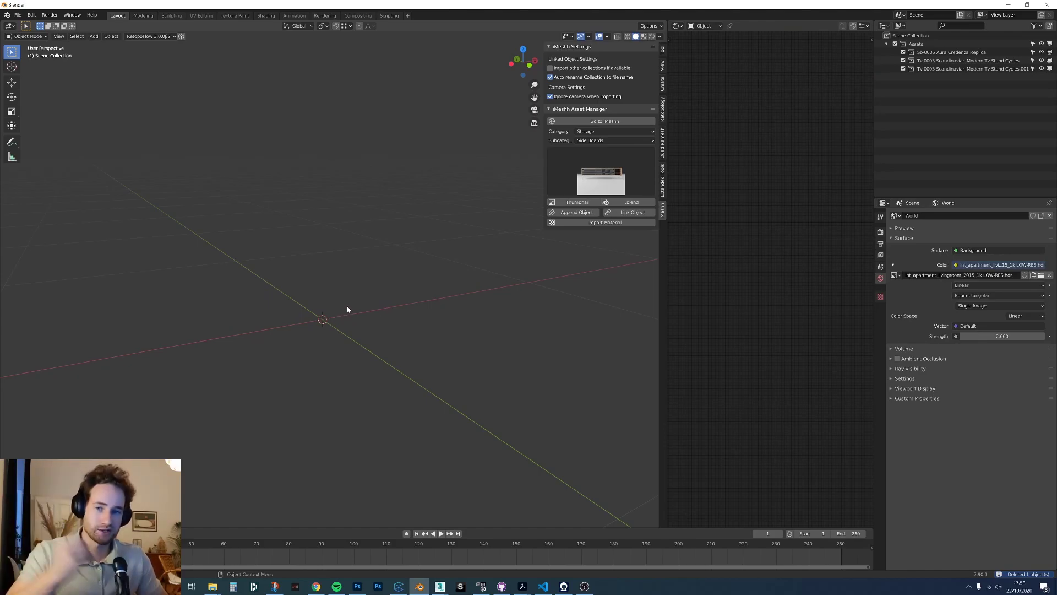
Open the TV stand's source blend file, save and close it, and link the stand into the scene as a collection instance.
left_click(628, 202)
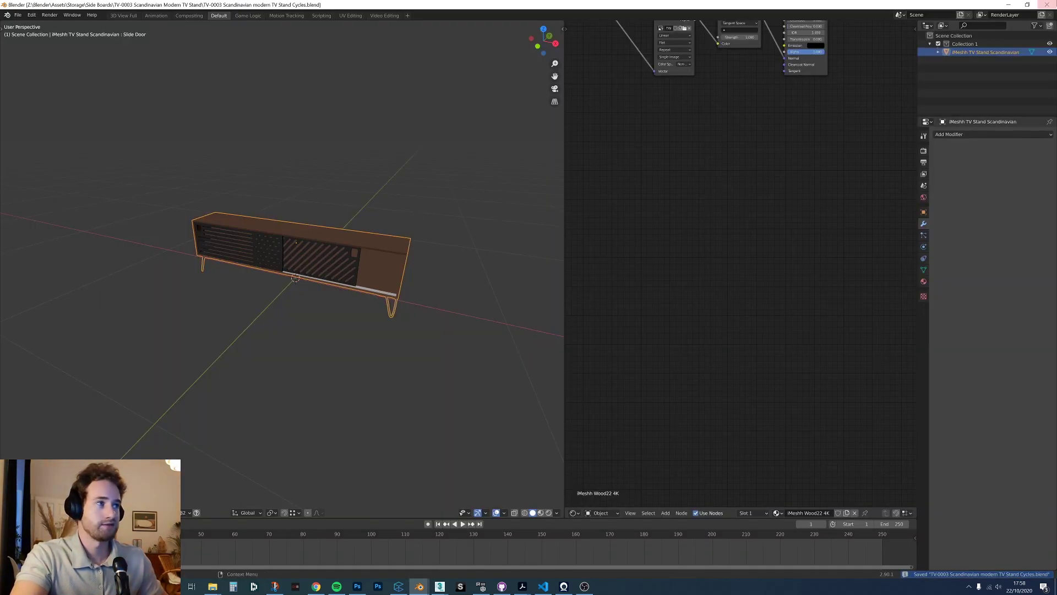
left_click(1047, 4)
left_click(623, 212)
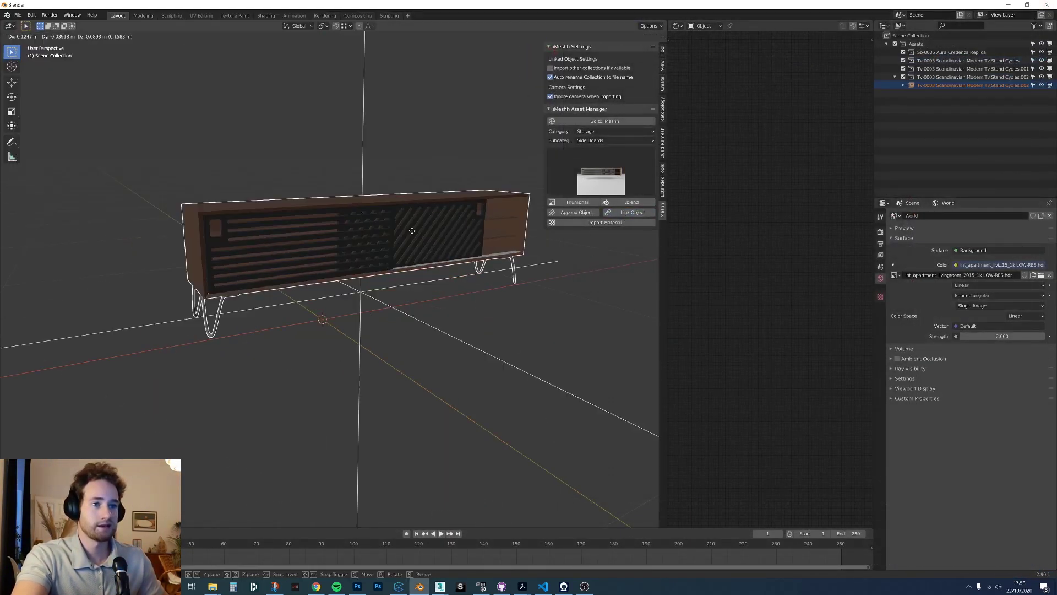
scroll(346, 251, "down", 3)
middle_click_drag(341, 278, 408, 264)
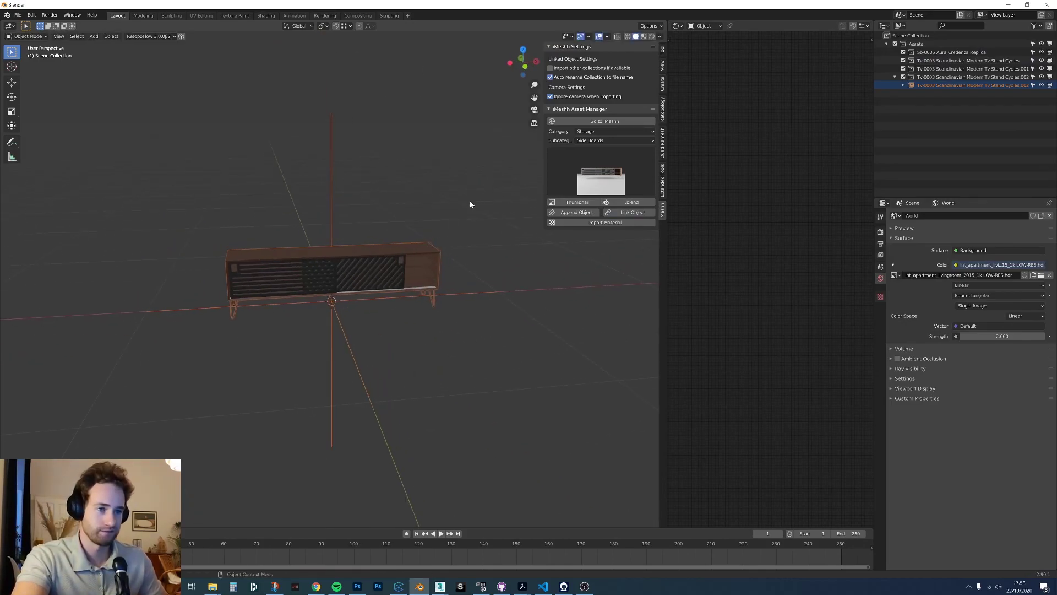
Check the collection structure in the TV stand's source blend file, and delete the linked stand from the scene.
left_click(632, 203)
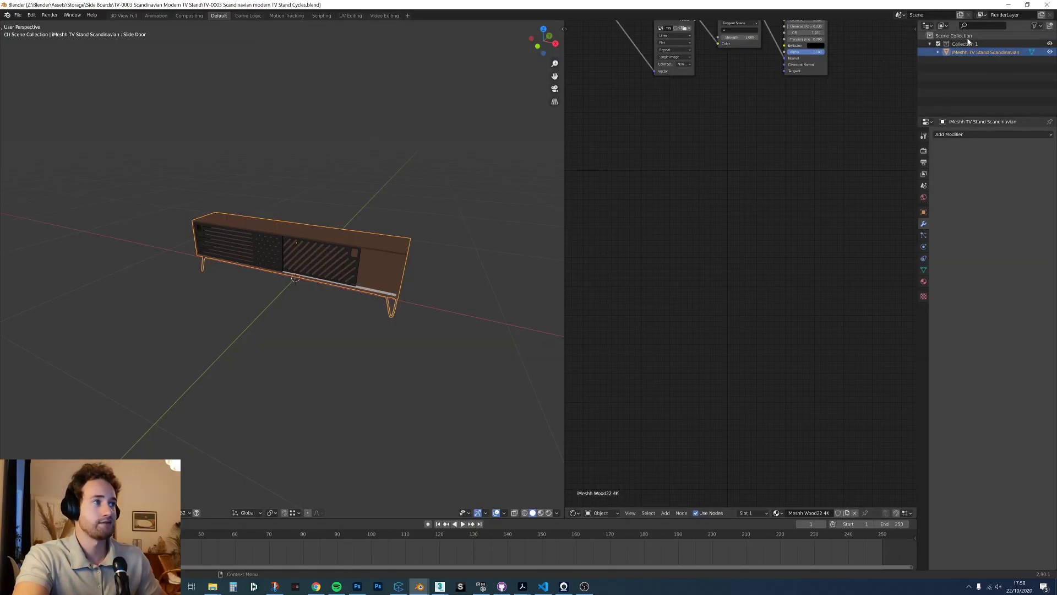
key("alt+Tab")
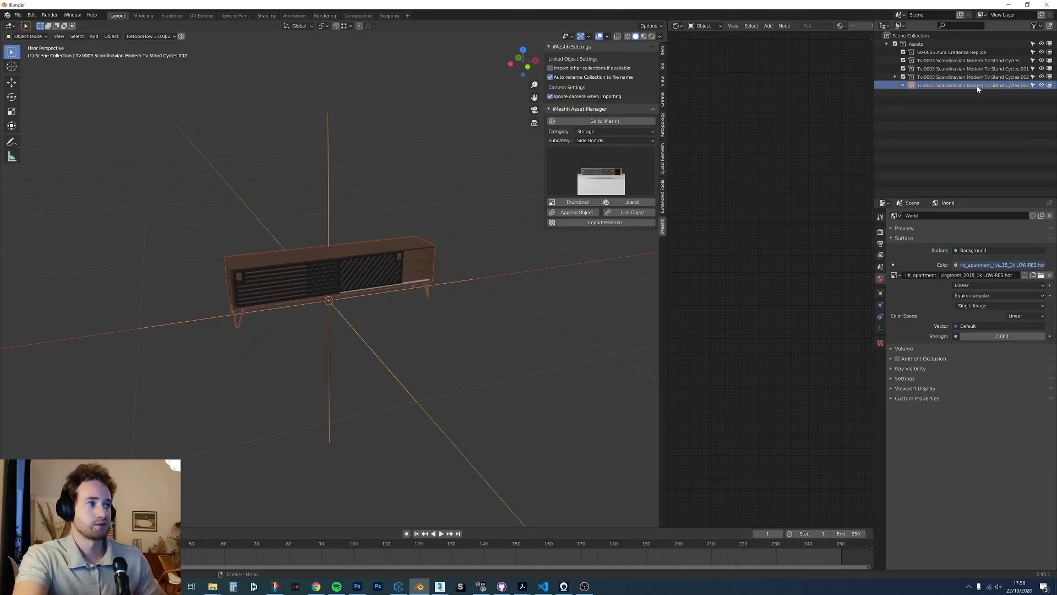
key("x")
left_click(414, 247)
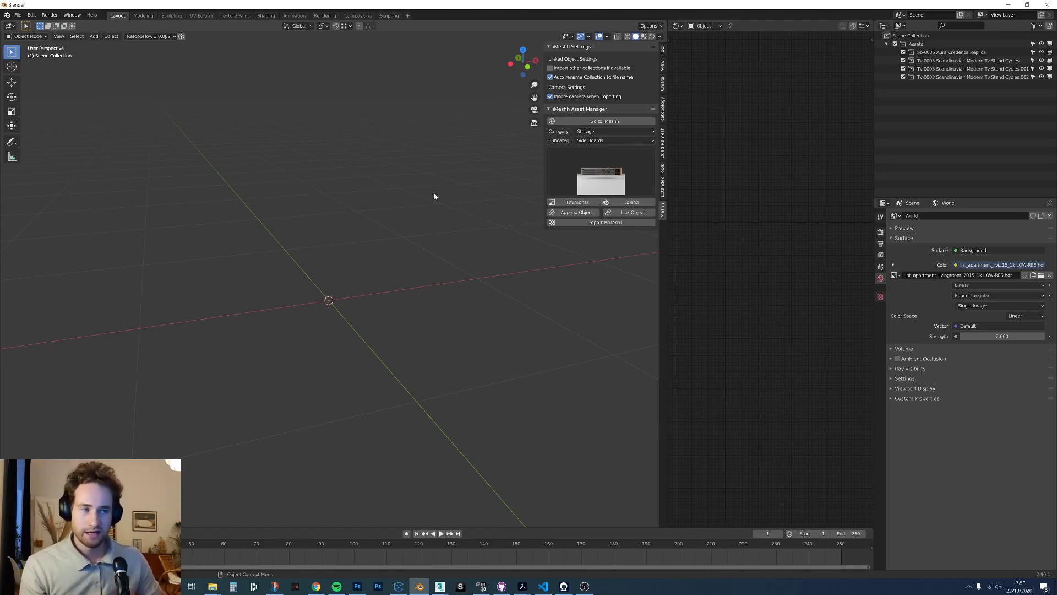
left_click(609, 178)
left_click(619, 216)
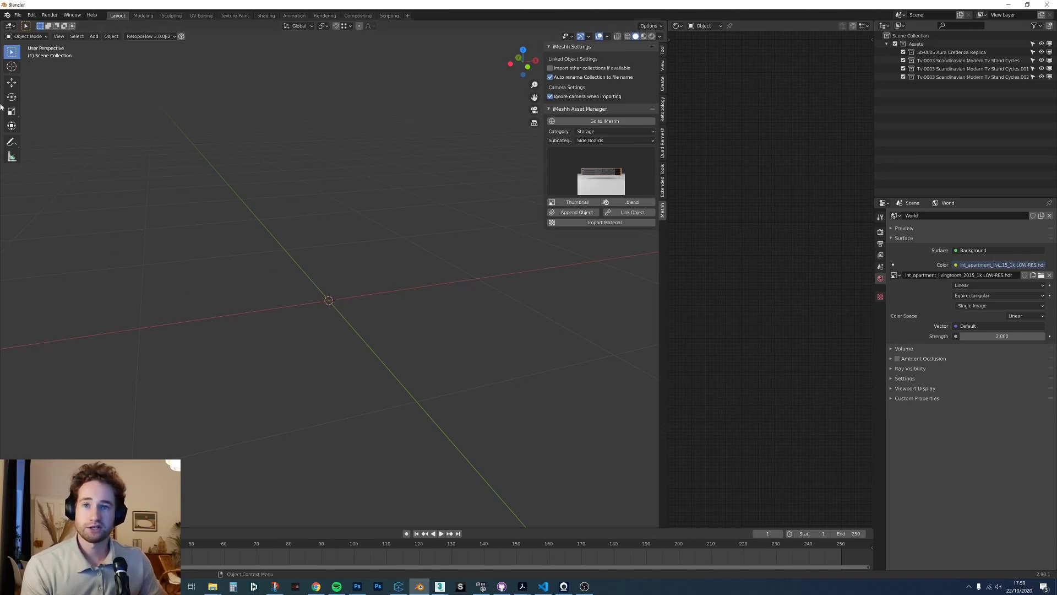
Switch to Chrome, review the downloads and included assets on the free iMeshh products page, and return to Blender.
key("alt+Tab")
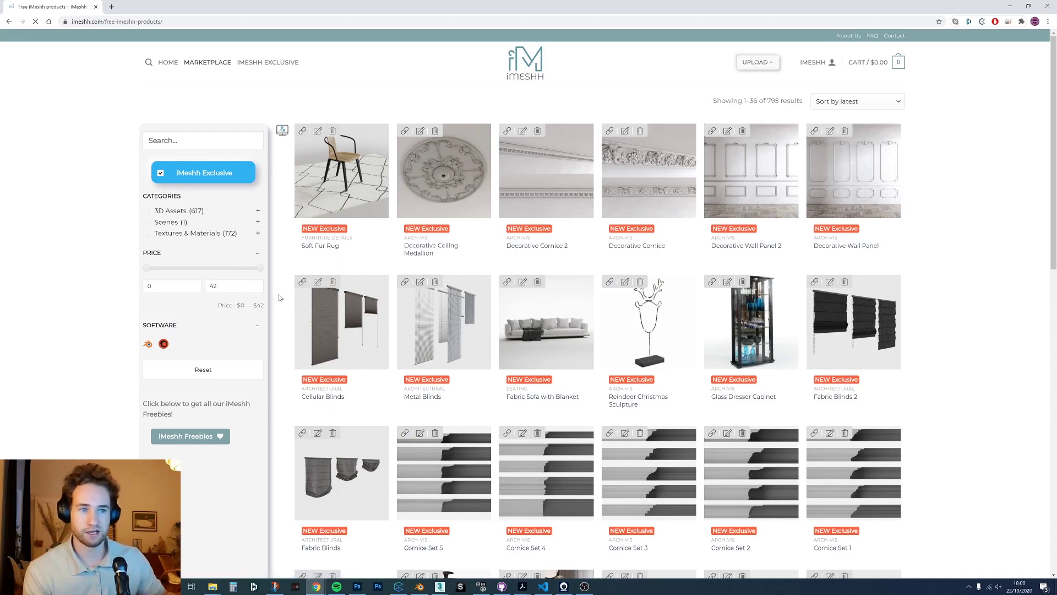
scroll(285, 333, "down", 3)
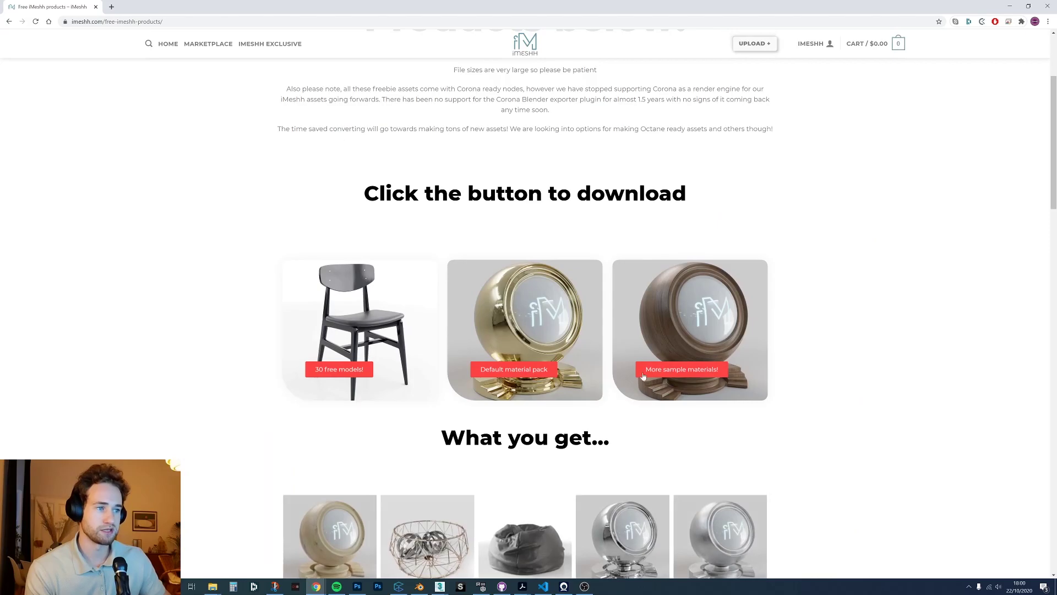
scroll(750, 395, "down", 12)
scroll(734, 341, "down", 8)
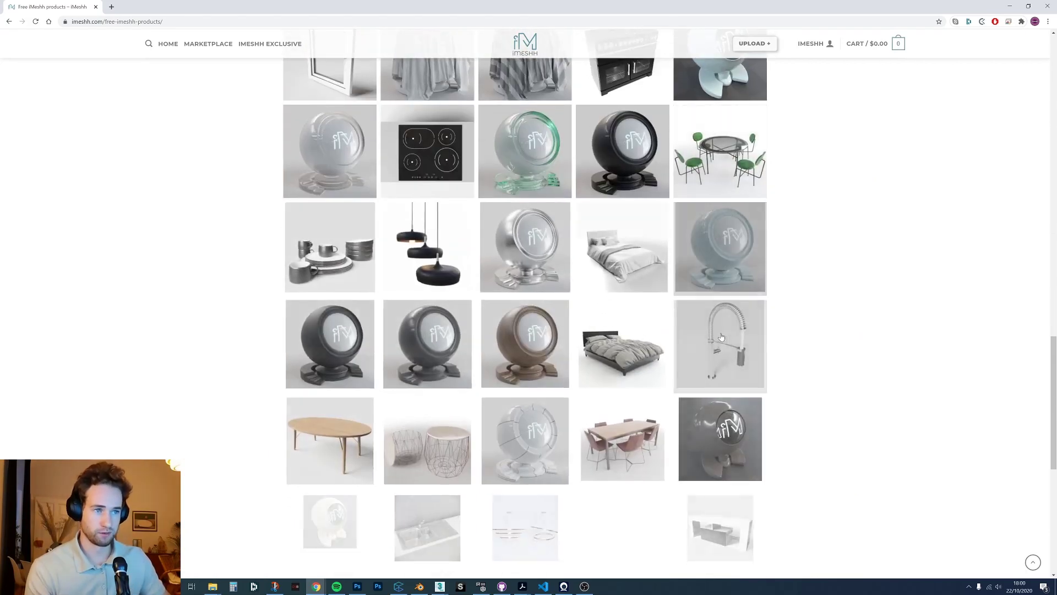
scroll(772, 355, "up", 20)
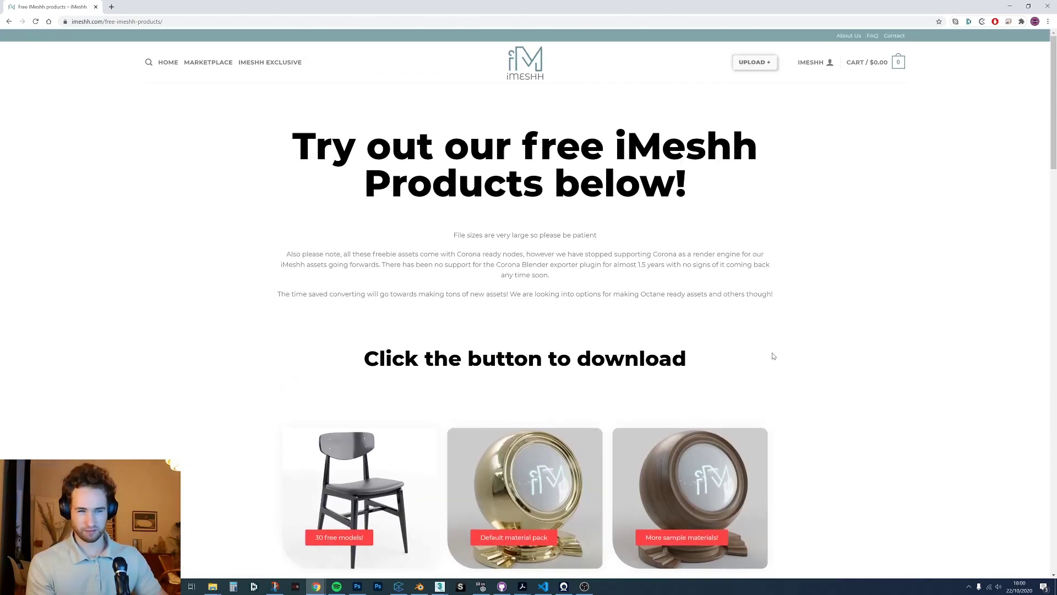
key("alt+Tab")
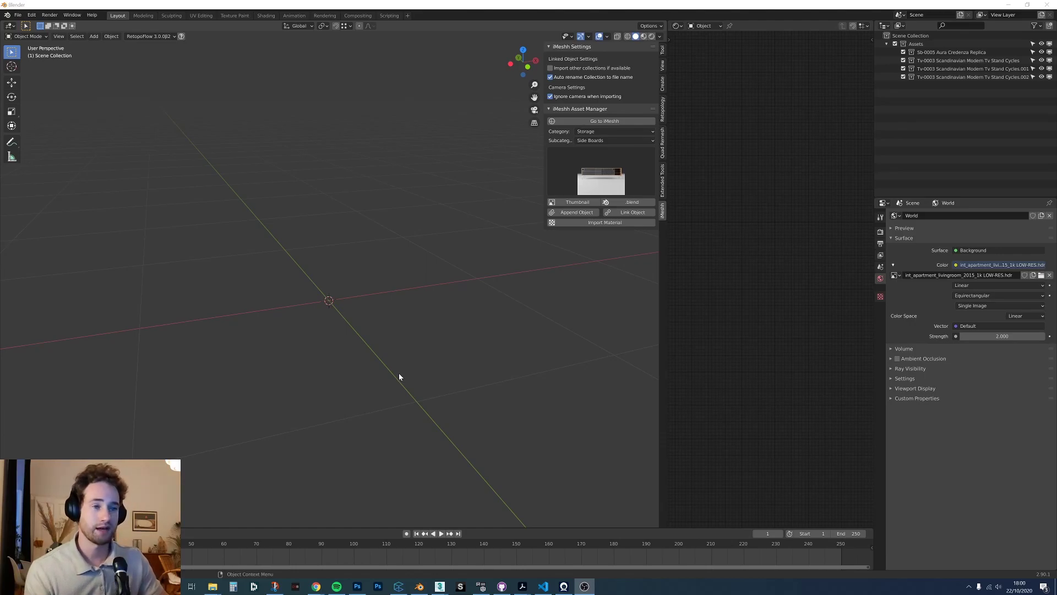